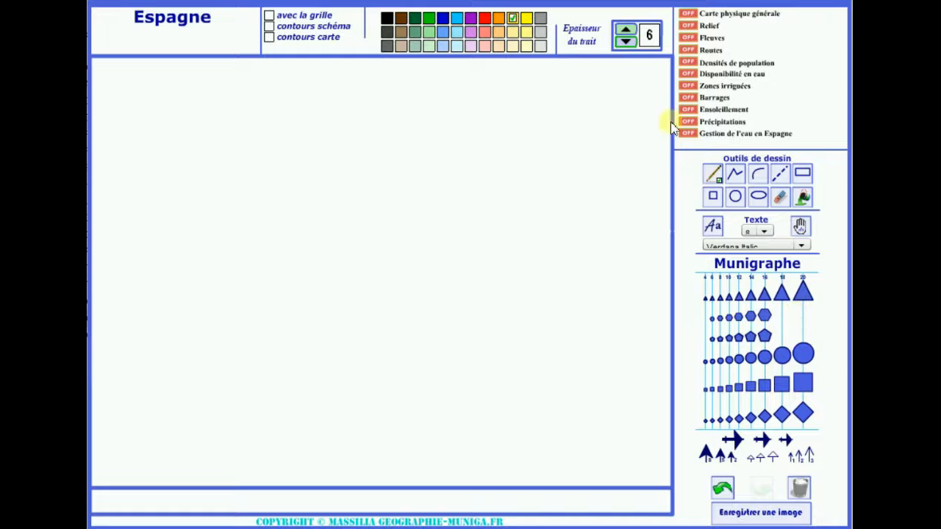
Place a black size-20 circle outline and a size-20 triangle outline on the blank canvas with line thickness 3
click(624, 43)
click(624, 42)
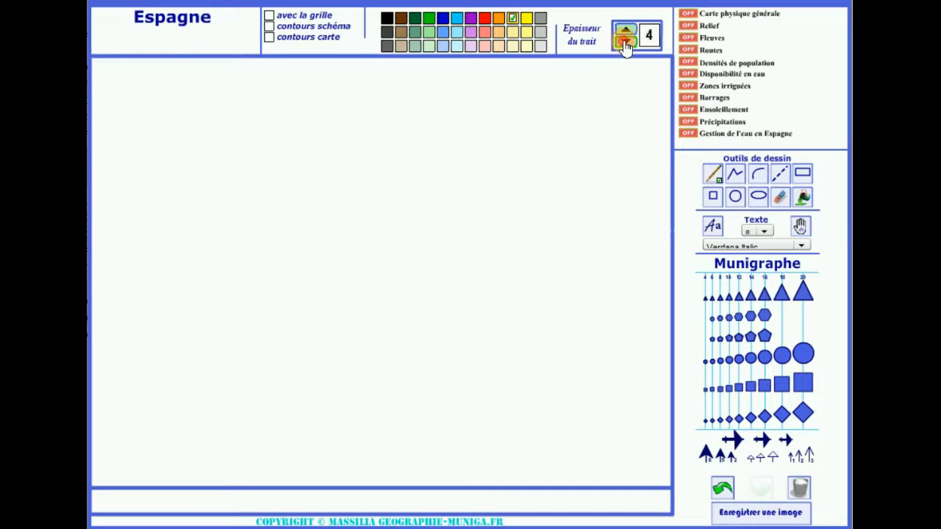
click(625, 43)
click(388, 18)
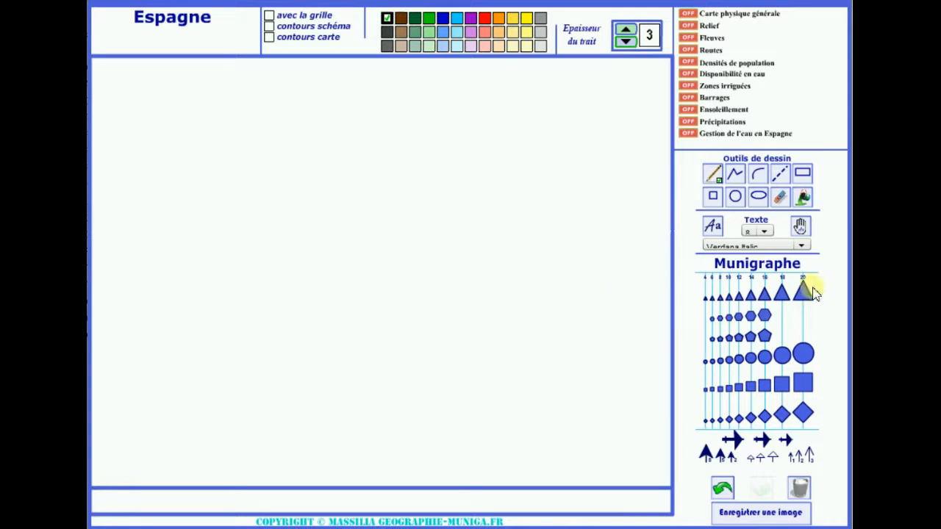
click(804, 354)
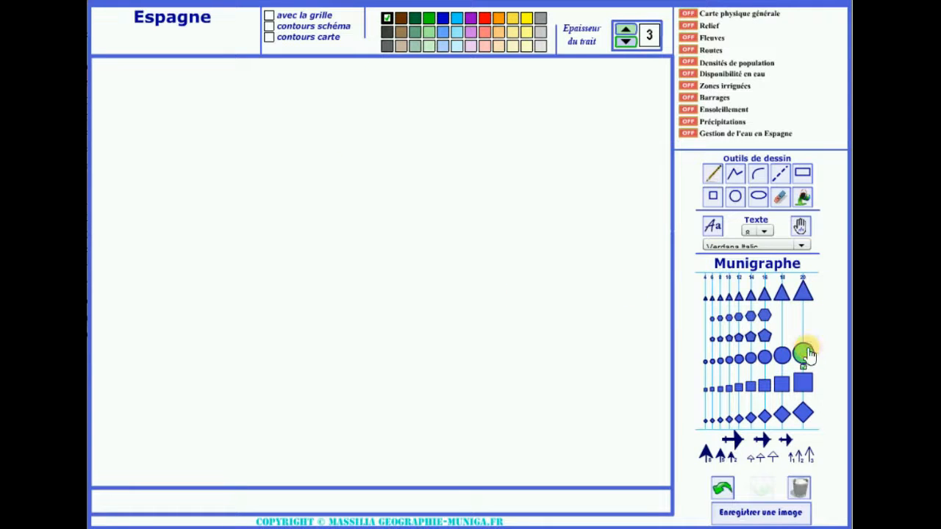
click(311, 184)
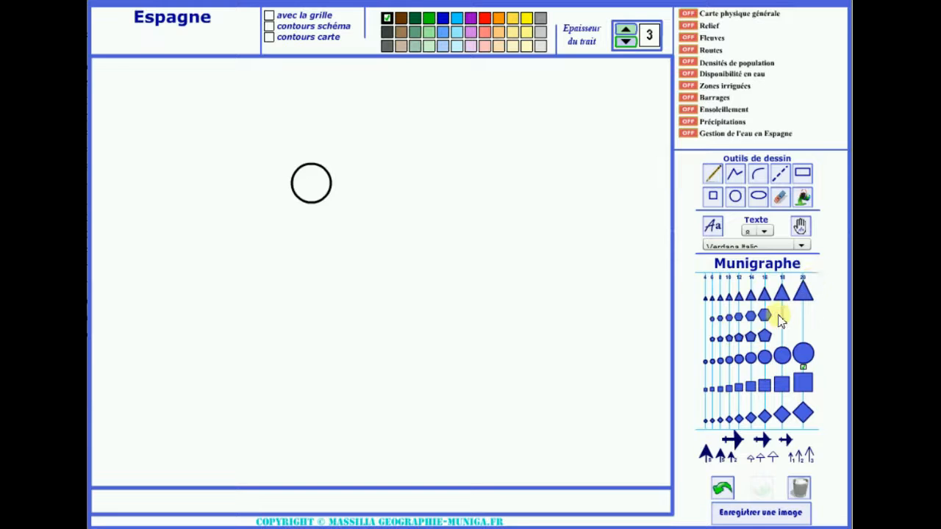
click(803, 292)
click(372, 238)
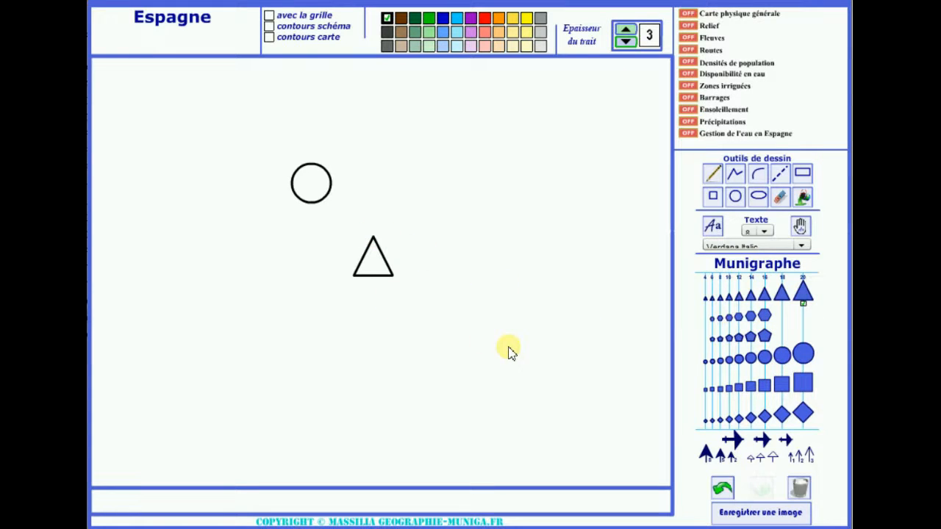
Fill the triangle and the circle with bright yellow
click(802, 197)
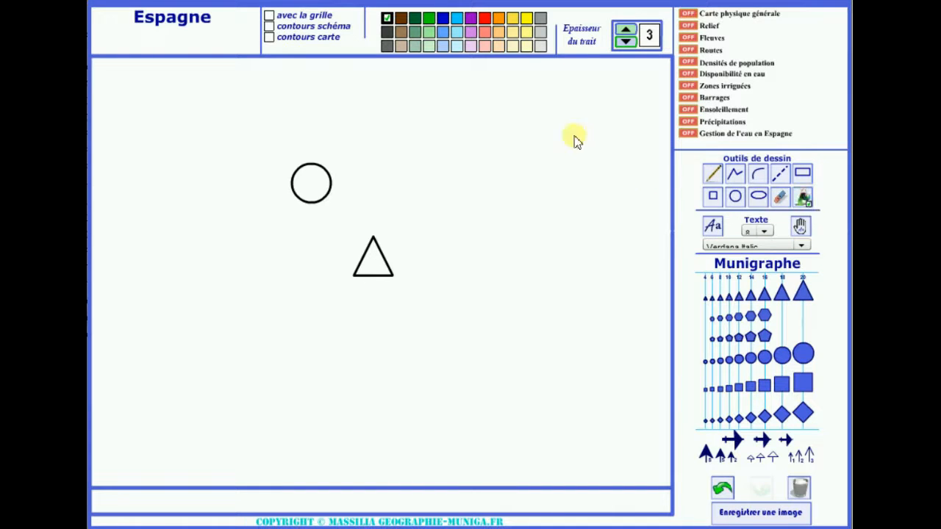
click(526, 18)
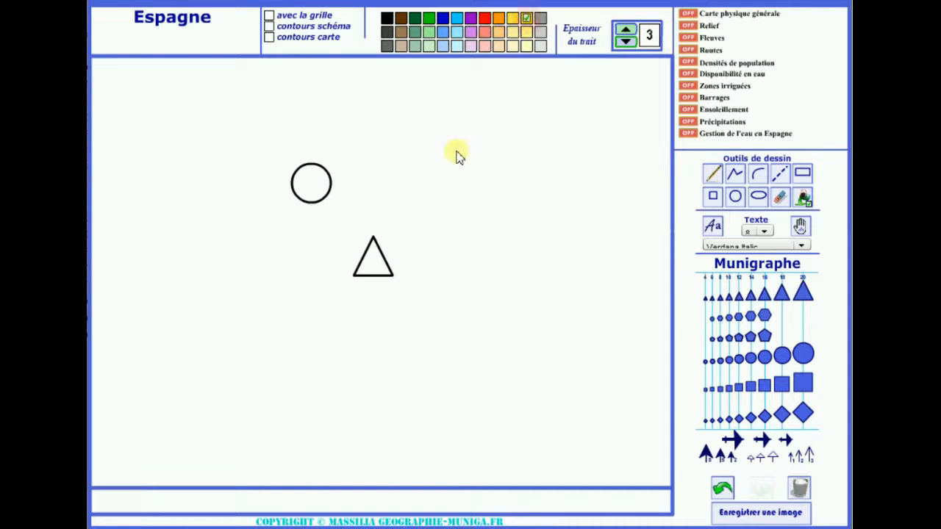
click(373, 258)
click(311, 184)
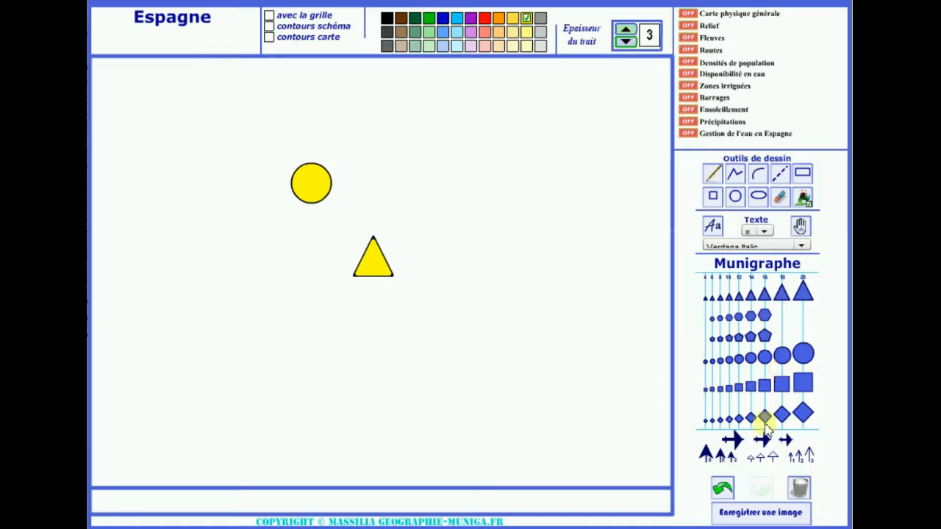
Place a large, a medium and a small airplane symbol in dark grey to the right of the yellow circle
click(731, 441)
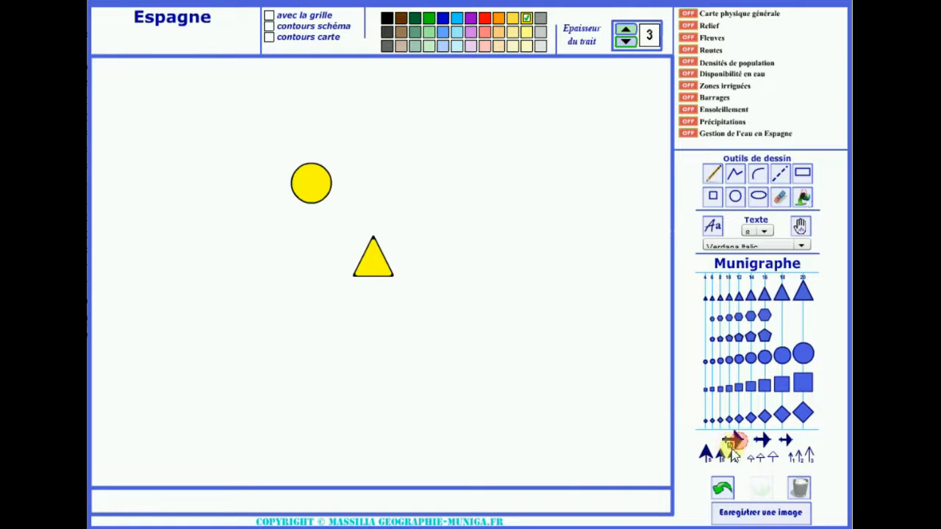
click(386, 32)
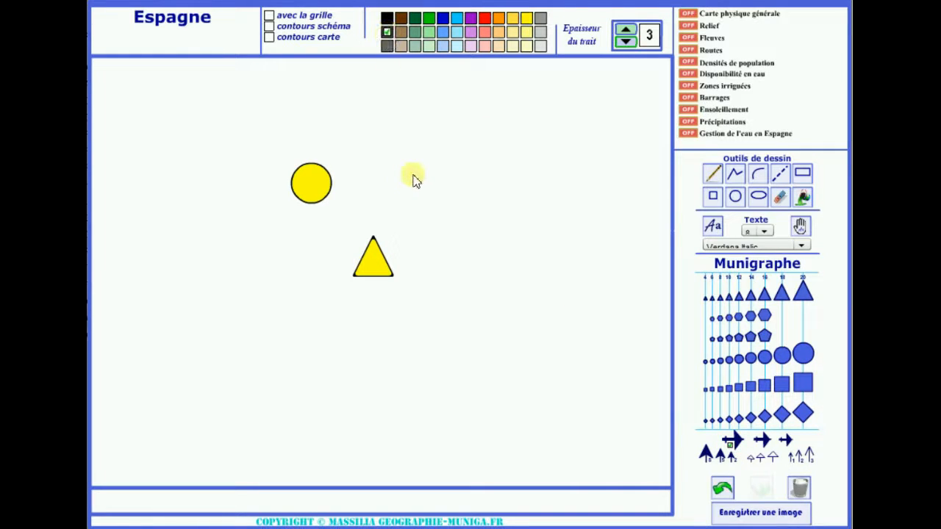
click(428, 146)
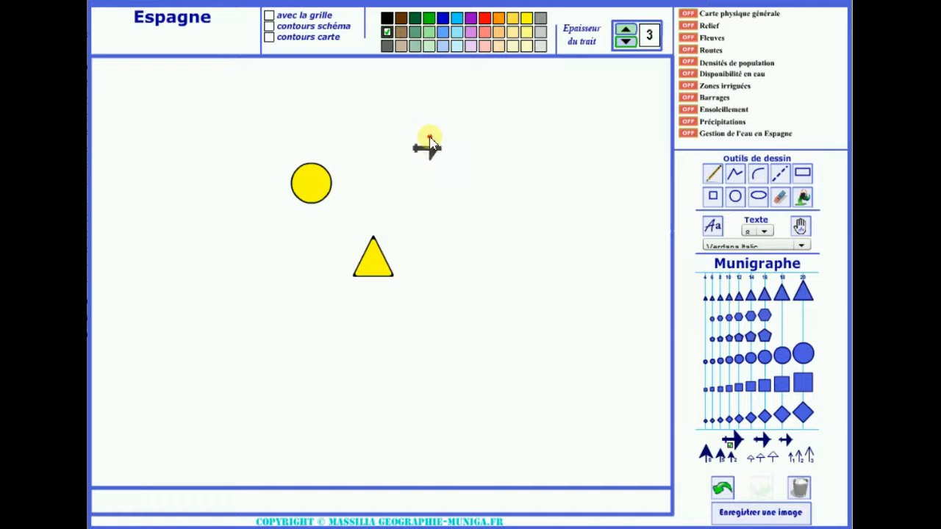
click(767, 443)
click(451, 197)
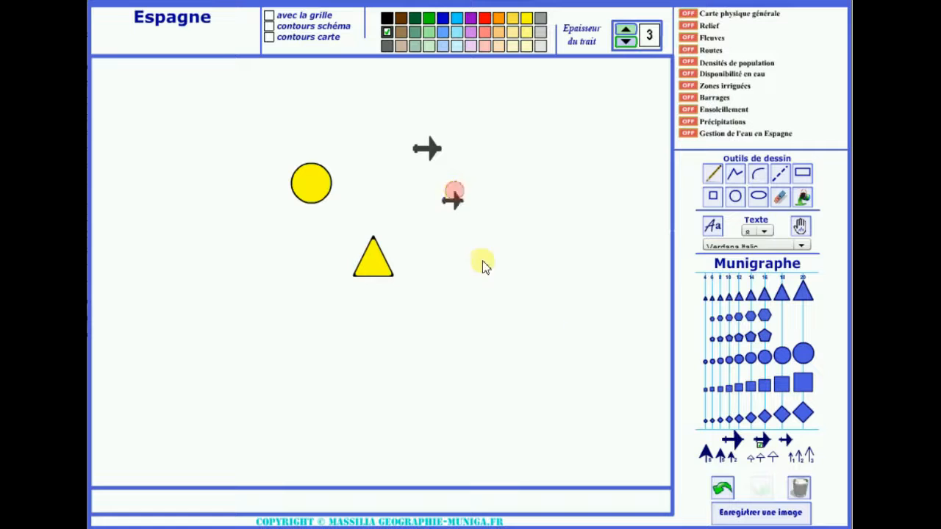
click(788, 441)
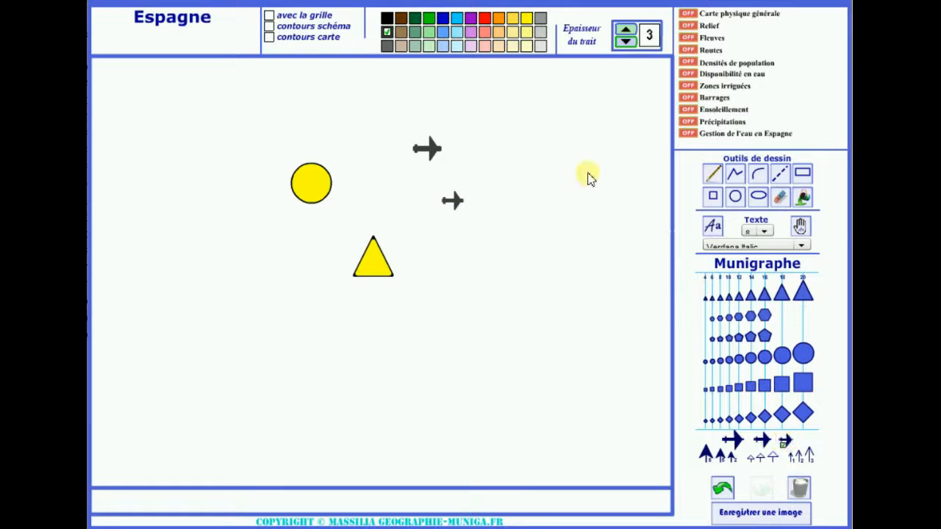
click(491, 162)
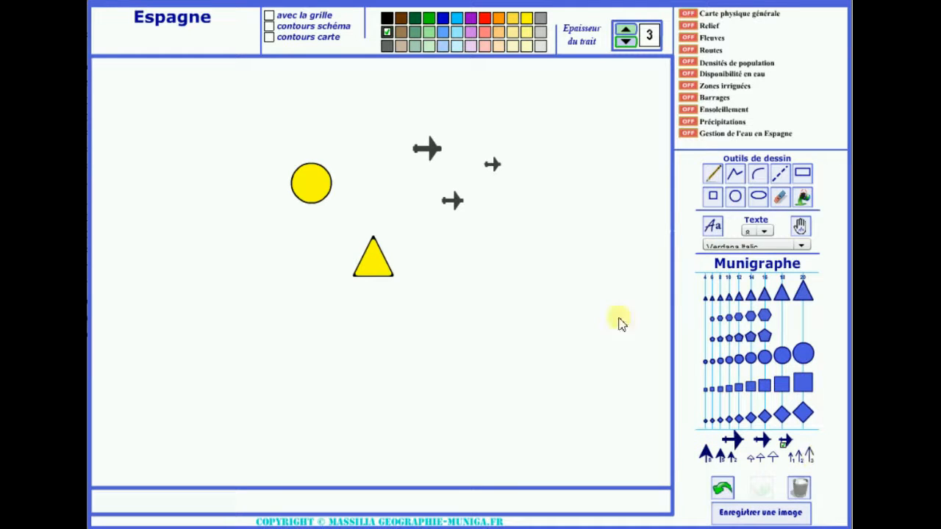
Draw a dark blue arrow with the largest solid arrowhead, slanting upward in the lower left of the canvas
click(445, 21)
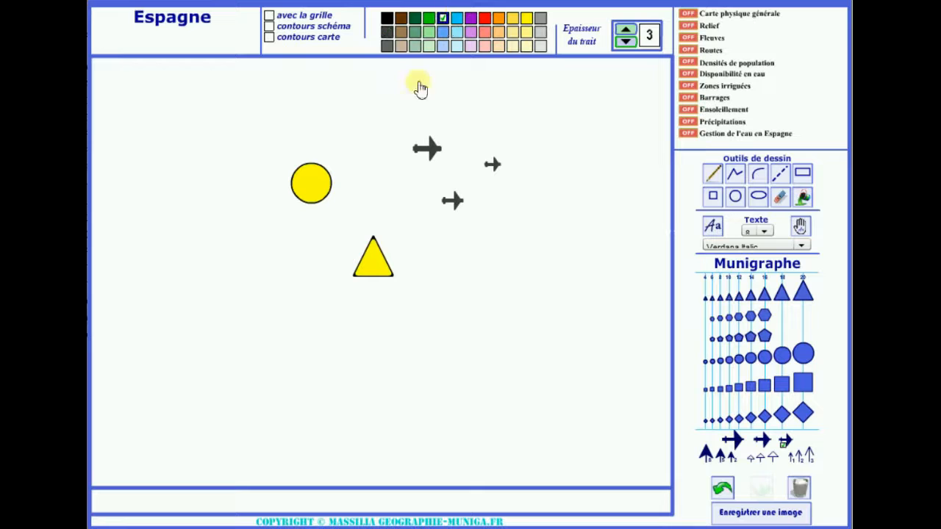
click(705, 456)
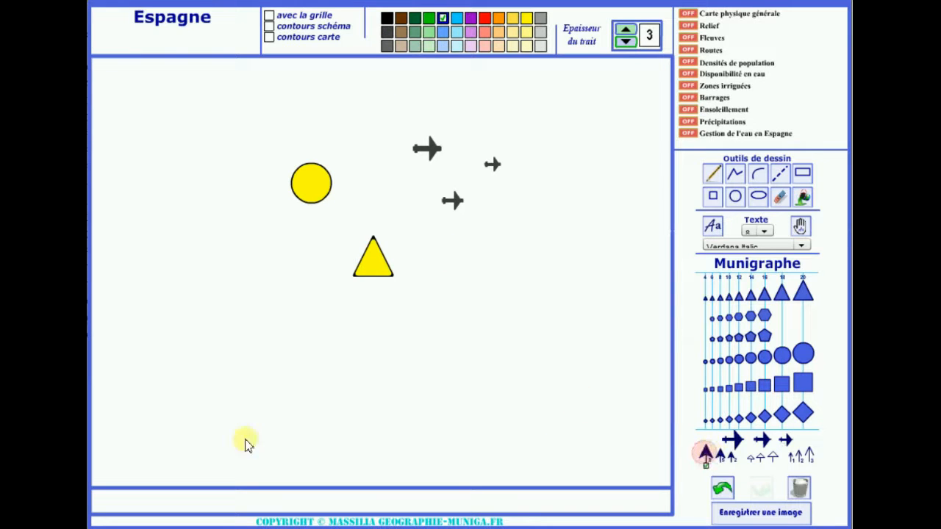
drag(160, 432, 203, 323)
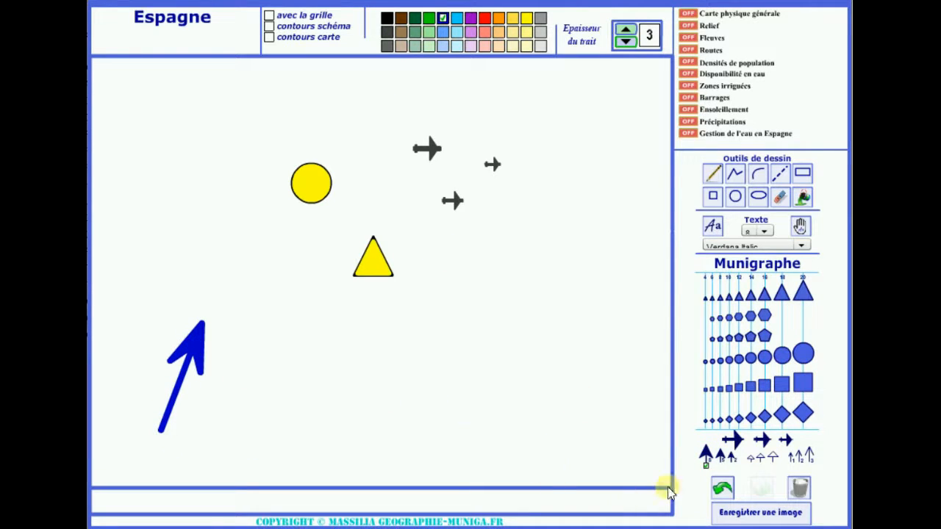
Set the line thickness to 9 and draw a second large solid-headed blue arrow beside the first
click(626, 29)
click(626, 29)
click(625, 29)
click(626, 29)
click(625, 29)
click(626, 30)
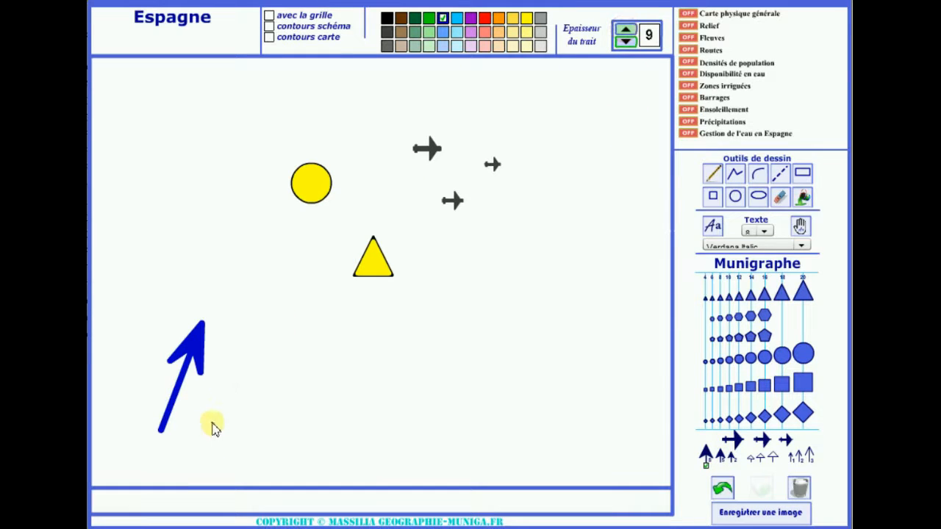
drag(212, 426, 244, 317)
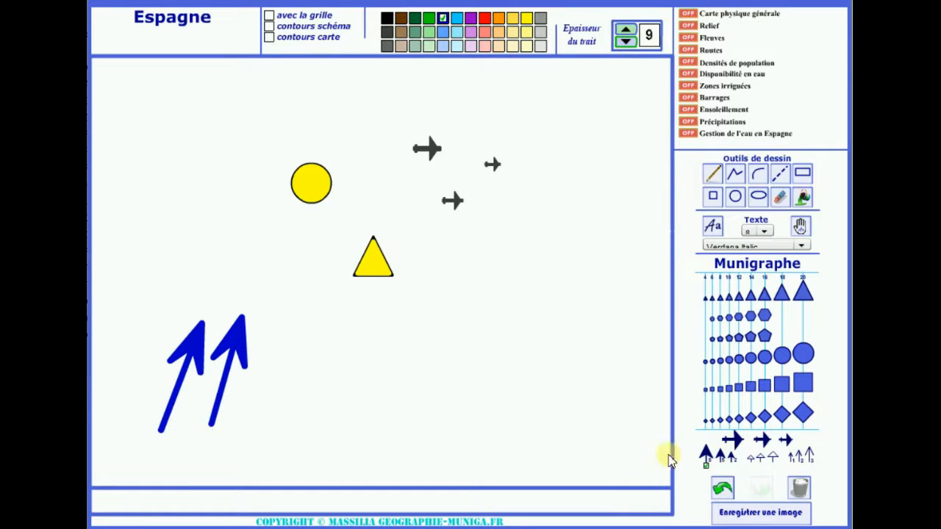
Draw a medium and a small solid-headed blue arrow to the right of the two large ones
click(720, 455)
drag(275, 422, 300, 341)
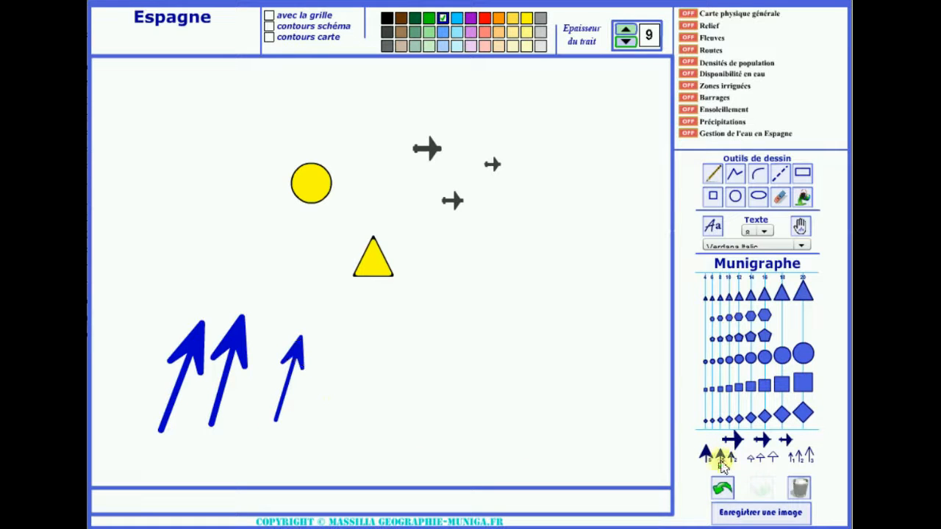
click(731, 457)
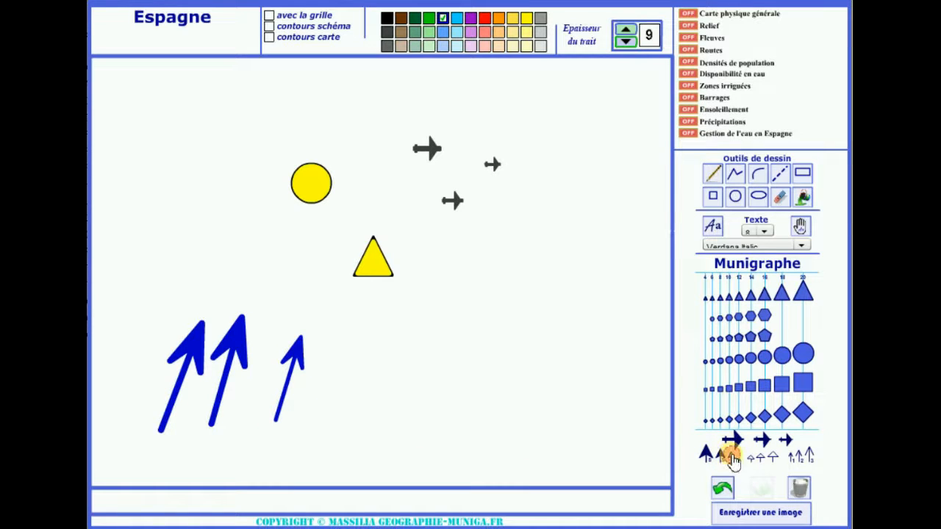
drag(307, 427, 335, 366)
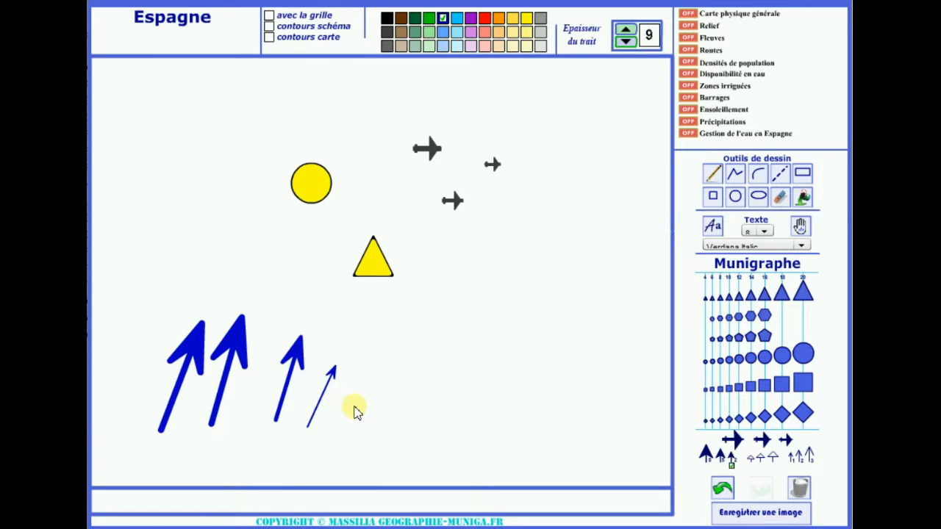
Draw three blue open-headed arrows of differing weights beside the solid-headed ones, plus a thin red one slanting above them
click(807, 457)
drag(484, 429, 493, 341)
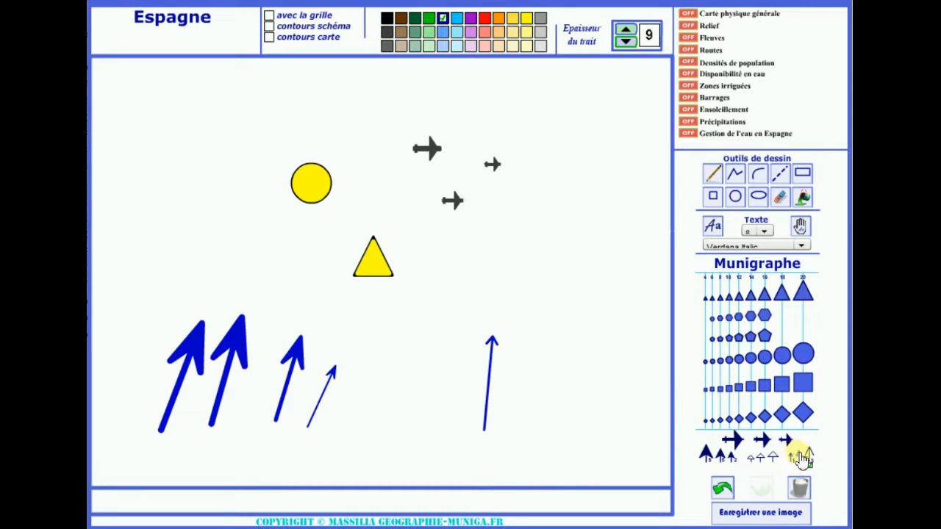
drag(549, 425, 555, 364)
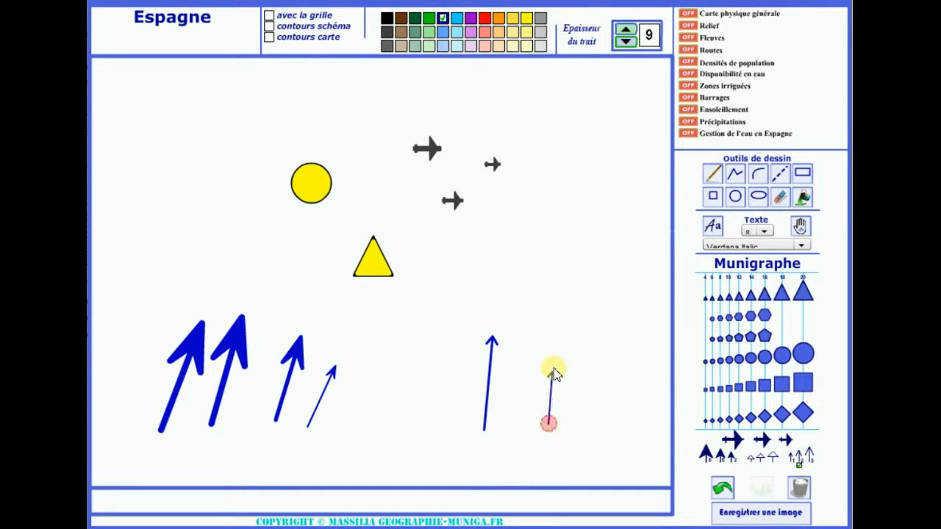
click(792, 456)
drag(387, 411, 432, 339)
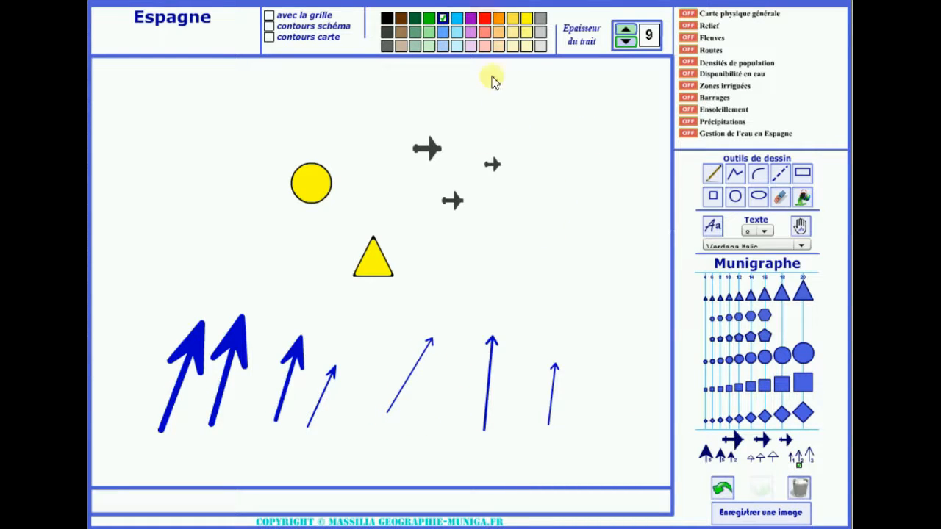
click(484, 17)
drag(448, 336, 513, 239)
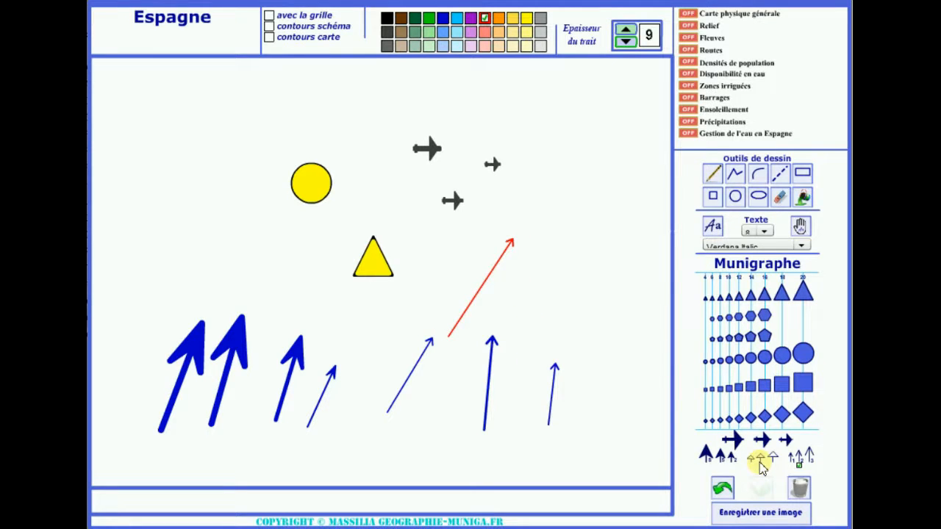
Draw two overlapping blue arrows with the largest hollow triangular head in opposite directions, forming a double-headed arrow left of the circle
click(443, 17)
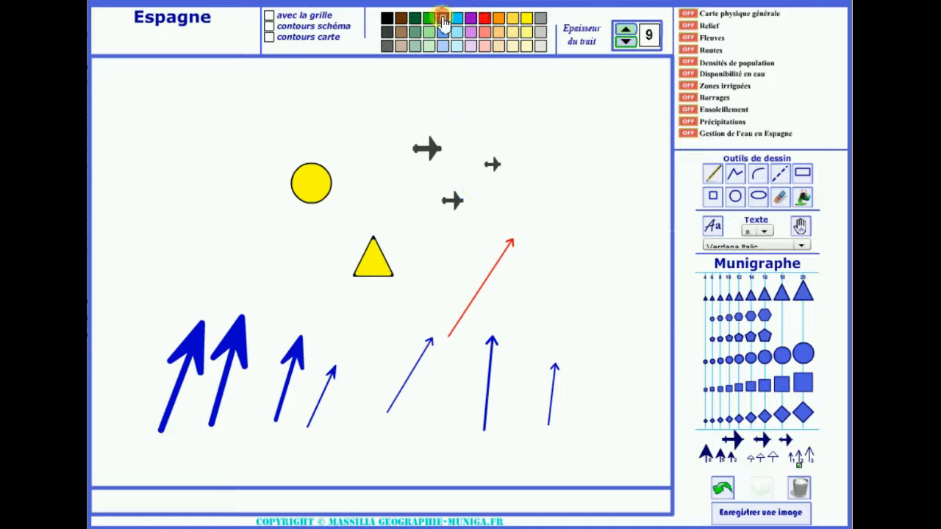
click(775, 460)
drag(211, 211, 235, 166)
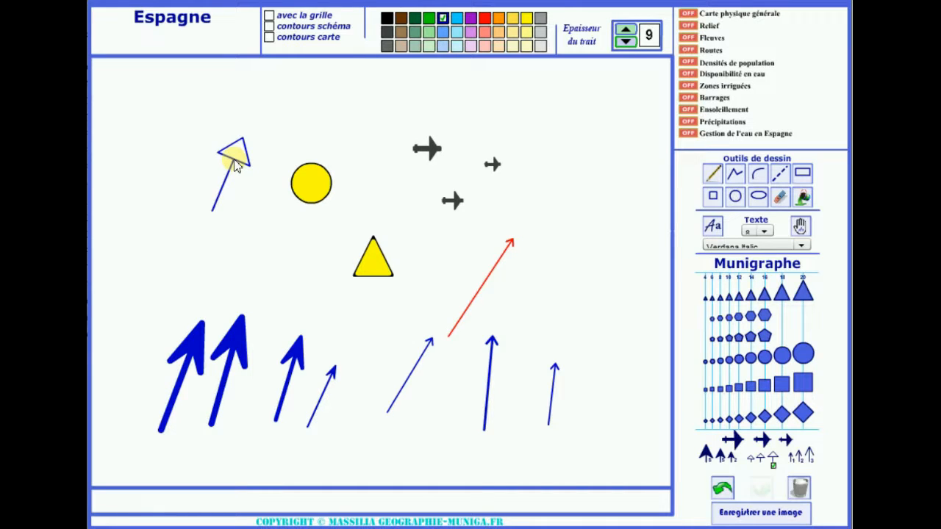
drag(235, 165, 219, 200)
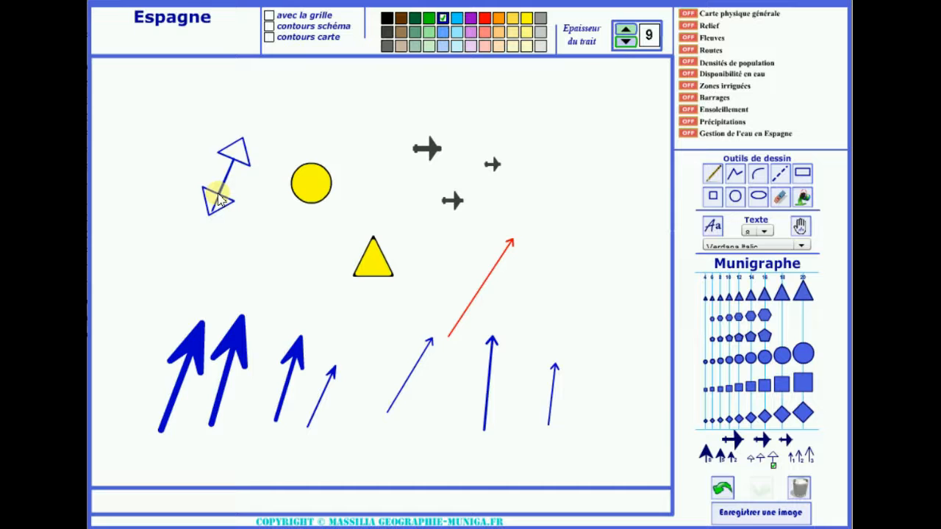
Fill both hollow heads of the double-headed arrow with dark blue
click(803, 198)
click(240, 154)
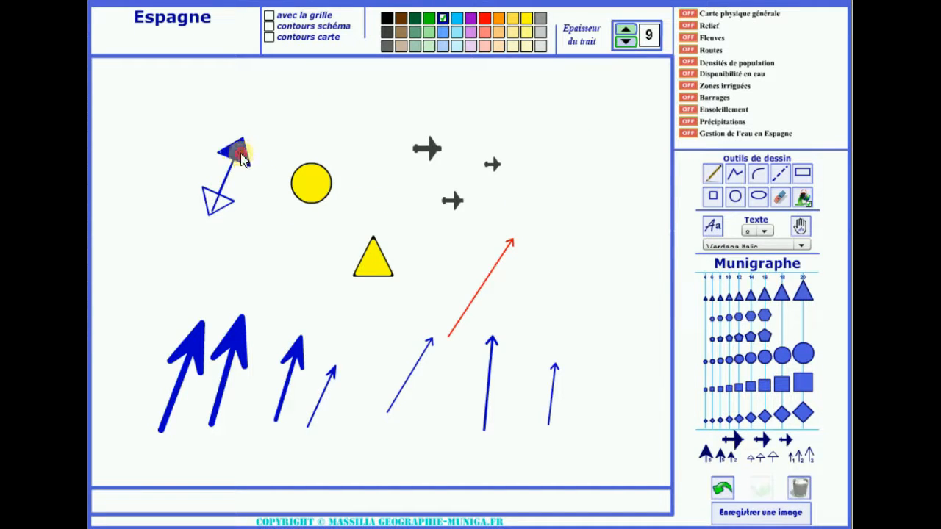
click(213, 199)
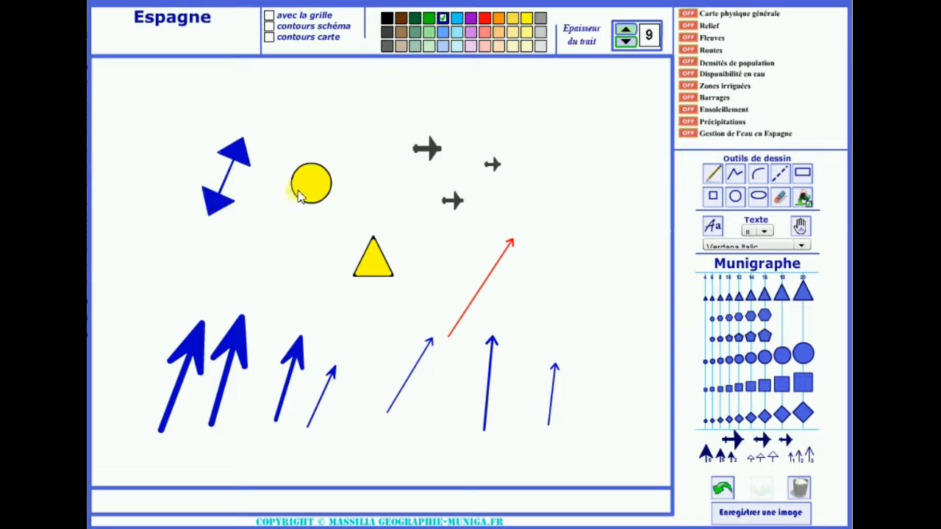
Thicken the double-headed arrow's shaft by drawing a blue line of thickness 12 between its two heads
click(625, 30)
click(625, 30)
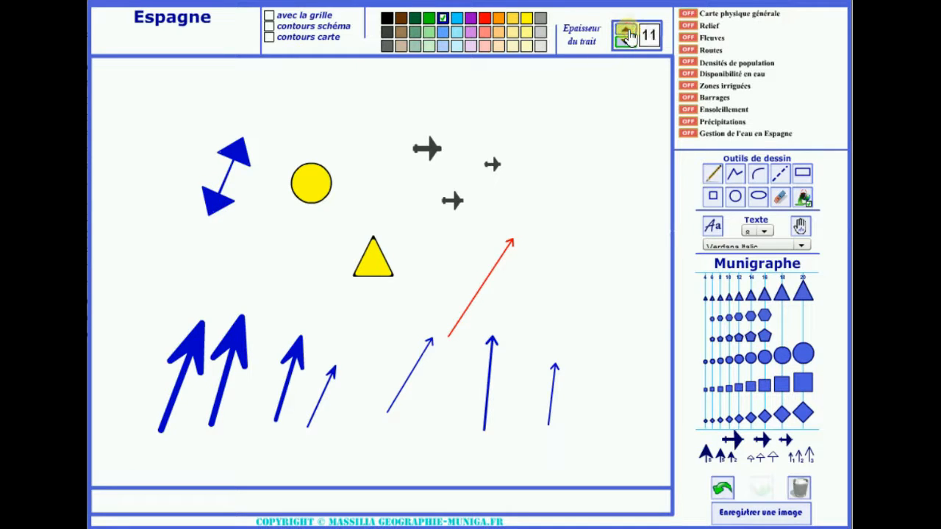
click(626, 30)
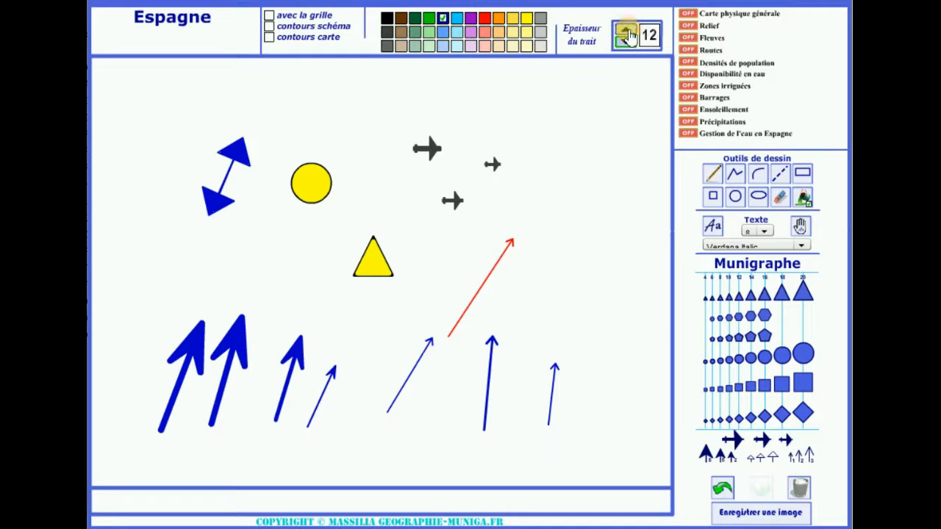
click(737, 176)
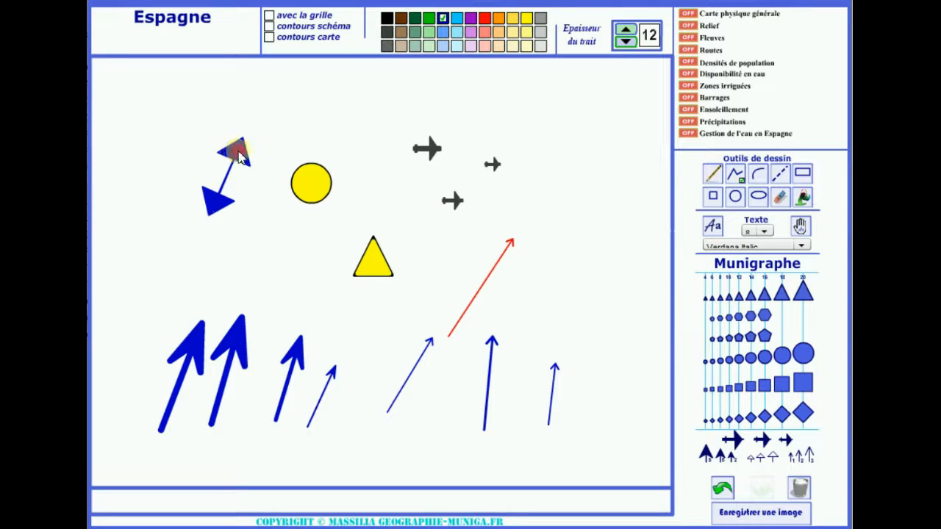
drag(239, 158, 213, 200)
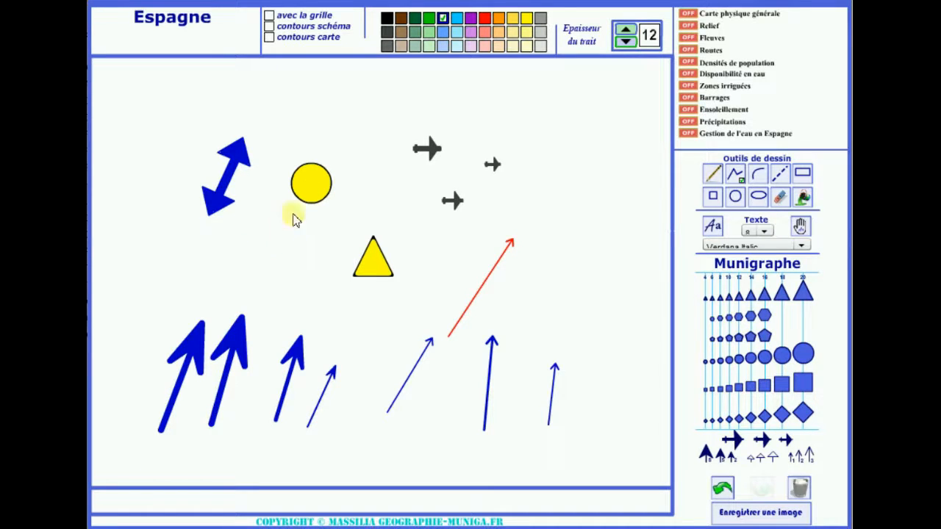
Draw a thick brown arc with line thickness 7 to the right of the plane symbols
click(401, 19)
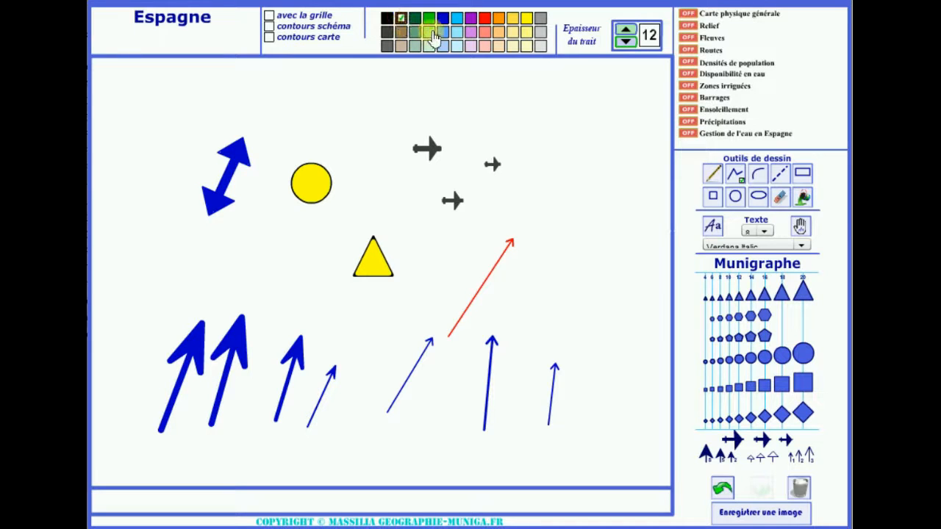
click(625, 41)
click(625, 42)
click(625, 41)
click(624, 41)
click(625, 42)
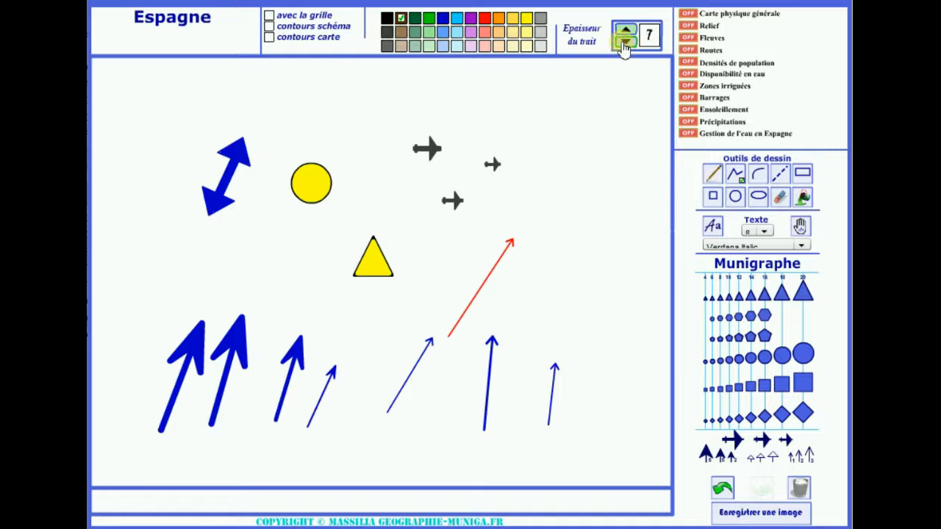
click(752, 178)
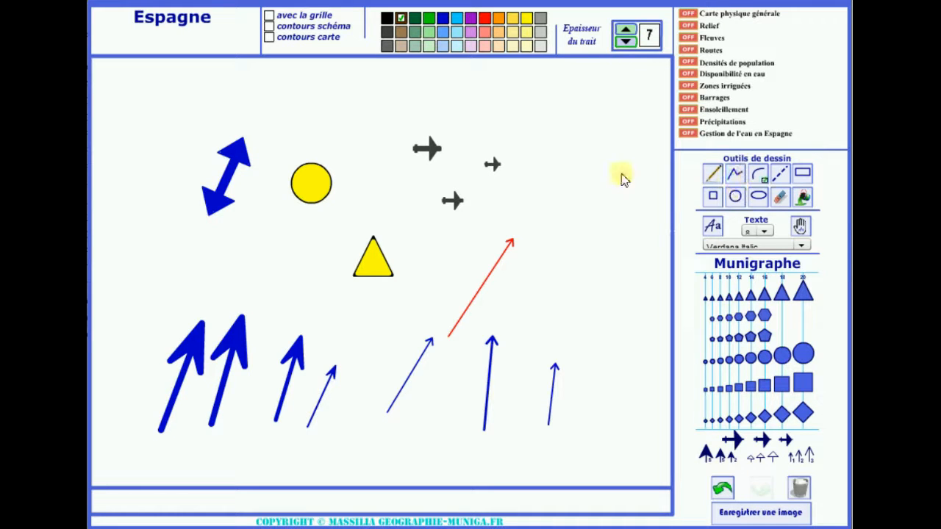
mouse_move(537, 136)
mouse_down()
mouse_move(586, 164)
mouse_move(603, 194)
mouse_up()
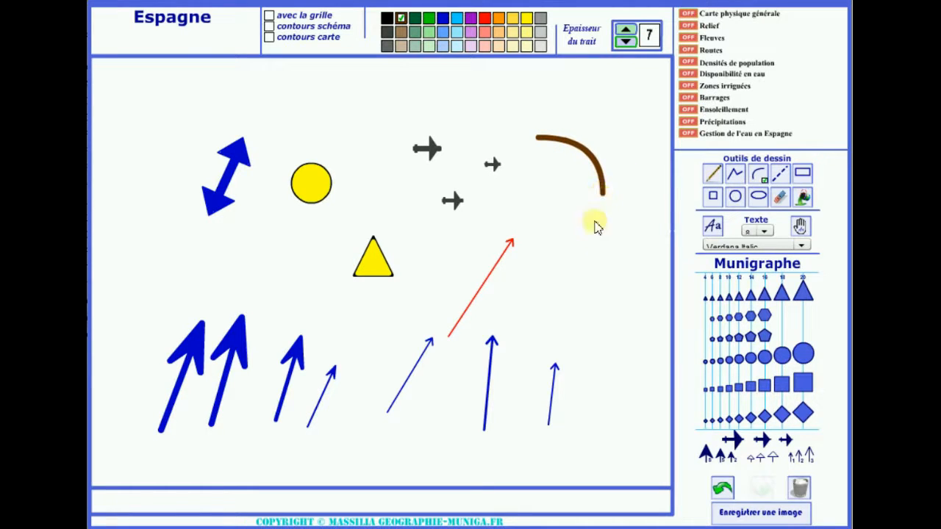
Add small brown open-headed arrows of size 1 along the arc, pointing away from it on both sides
click(794, 459)
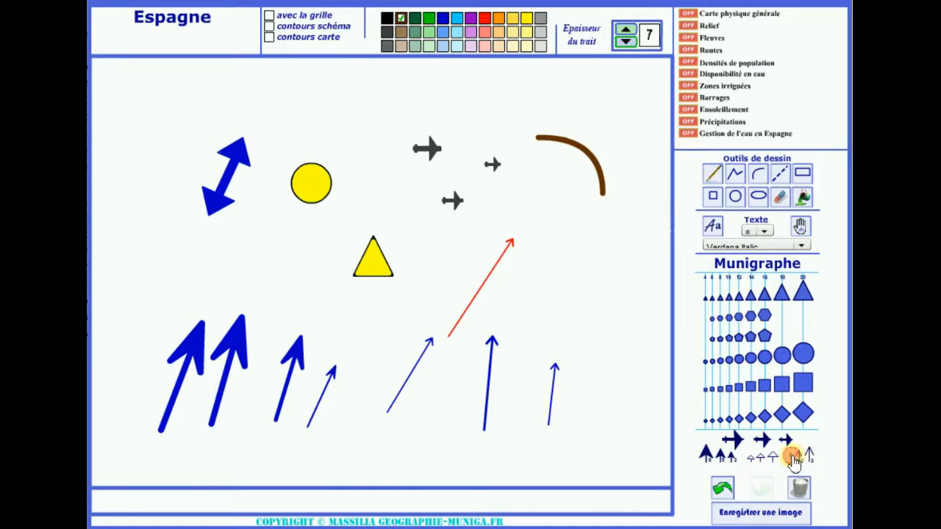
click(553, 139)
click(574, 141)
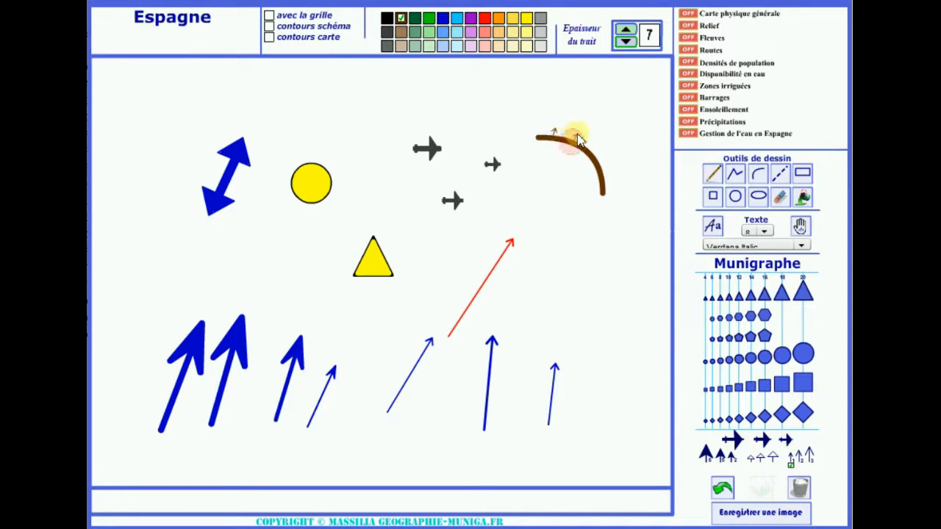
click(583, 161)
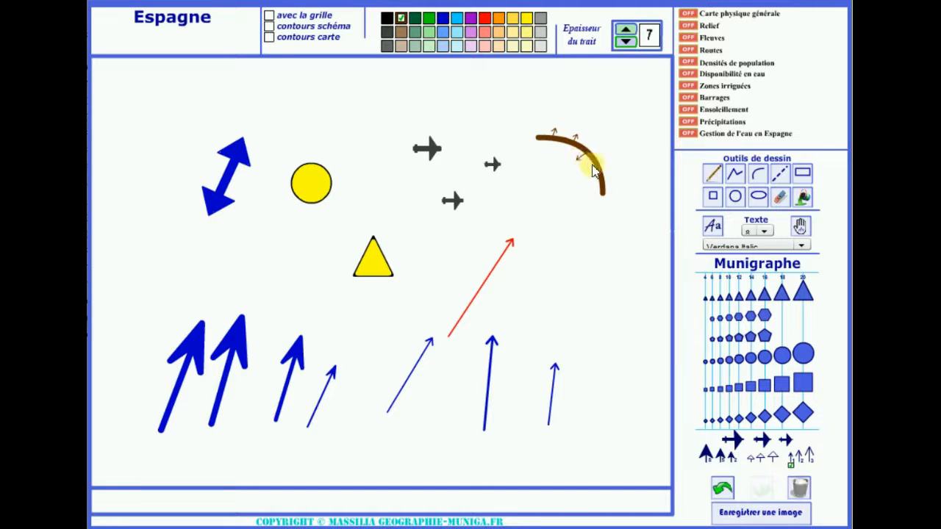
click(601, 179)
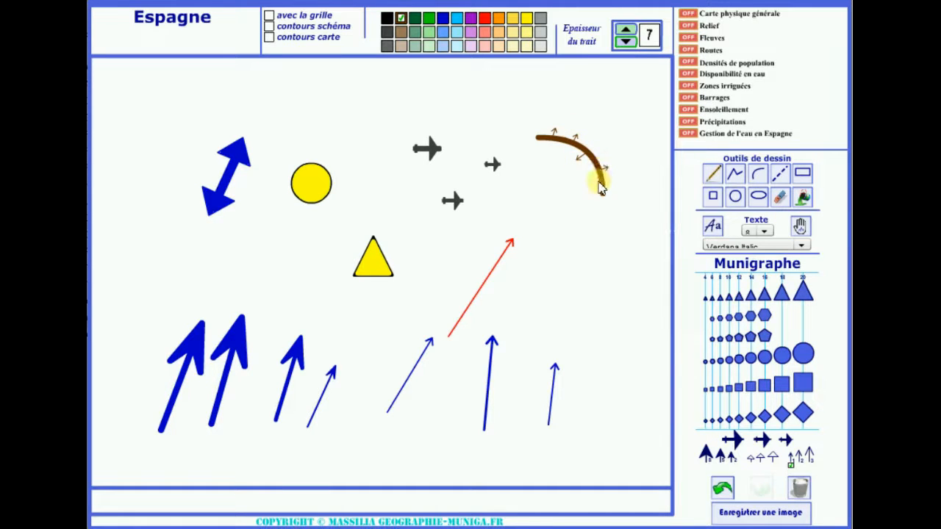
click(589, 188)
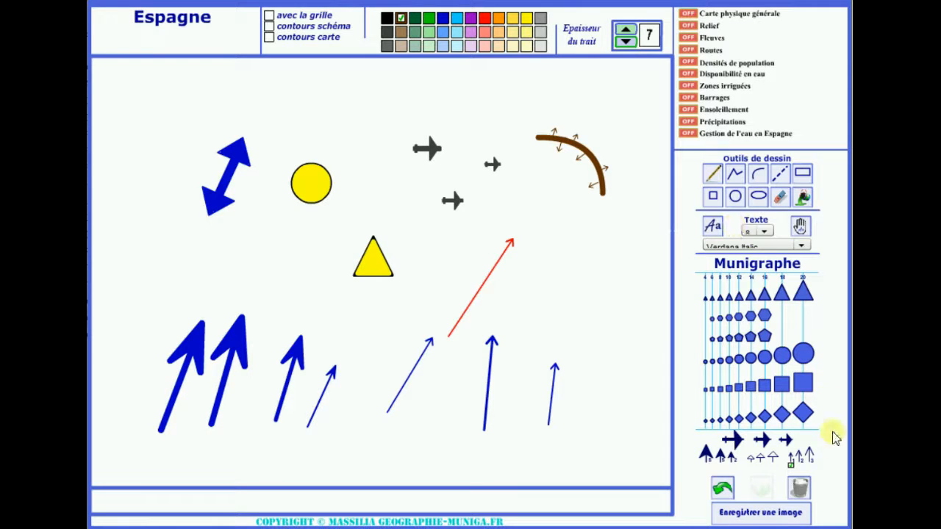
Clear the canvas and draw three separate brown circles of increasing size in a descending diagonal, with line thickness 3
click(801, 491)
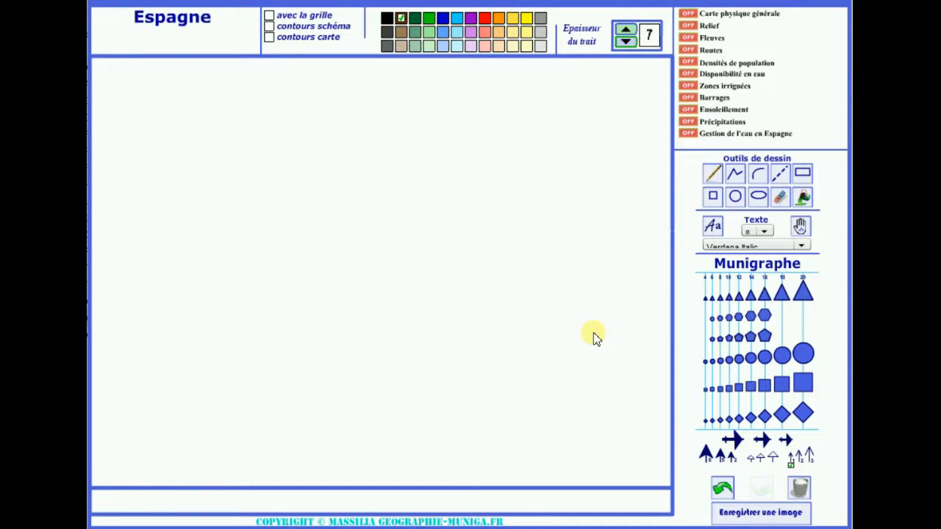
click(626, 44)
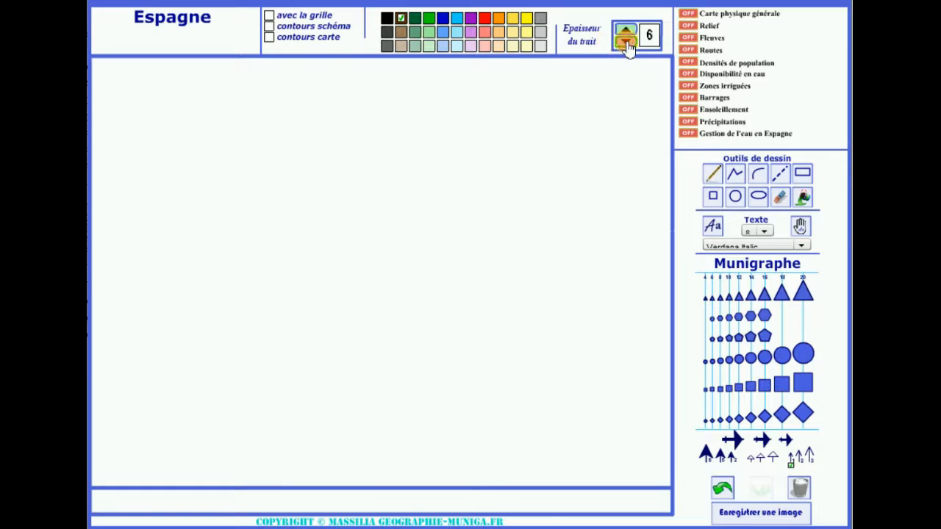
click(626, 44)
click(626, 45)
click(625, 44)
click(735, 197)
drag(129, 111, 234, 157)
drag(311, 168, 412, 257)
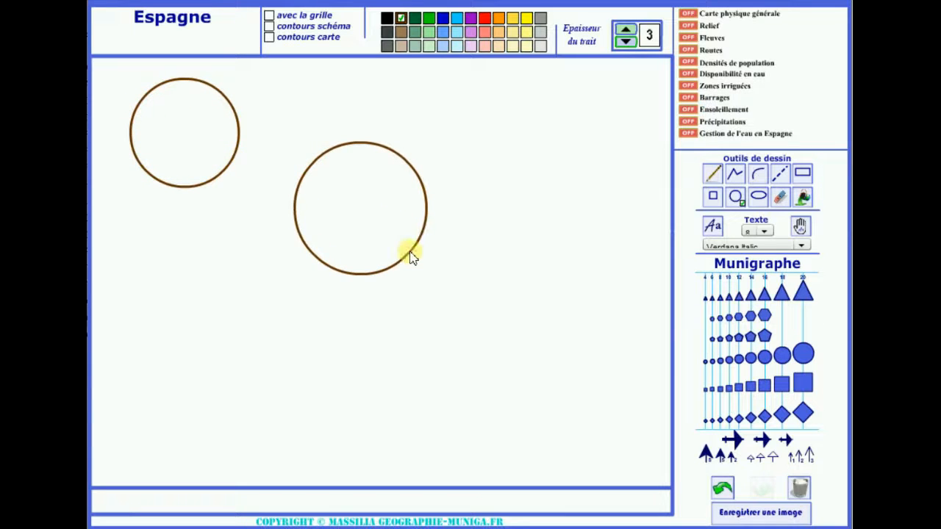
drag(486, 283, 572, 405)
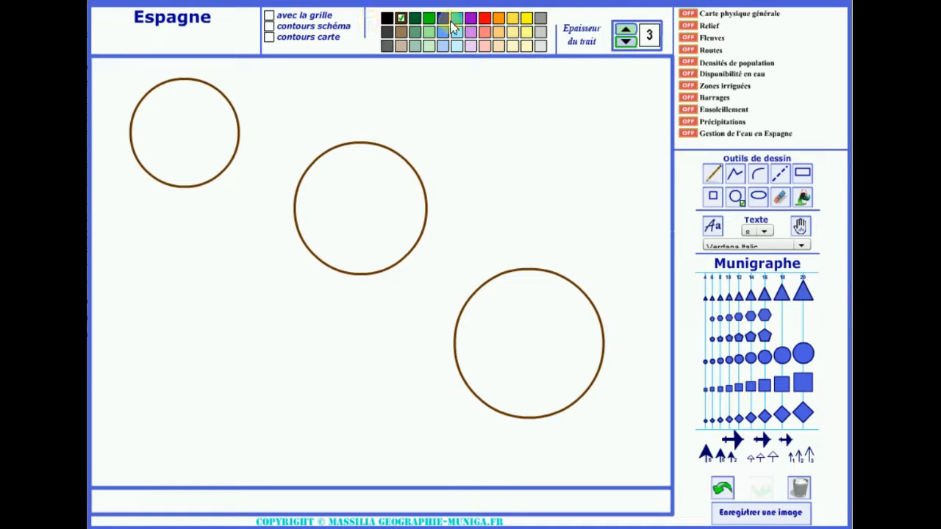
Fill the three circles with progressively lighter shades of yellow, from bright for the smallest to palest for the largest
click(528, 22)
click(804, 199)
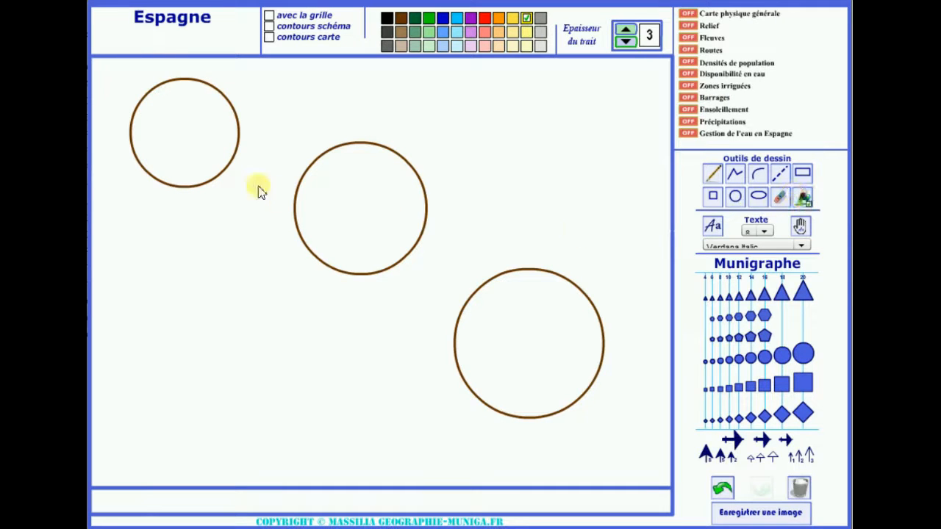
click(197, 140)
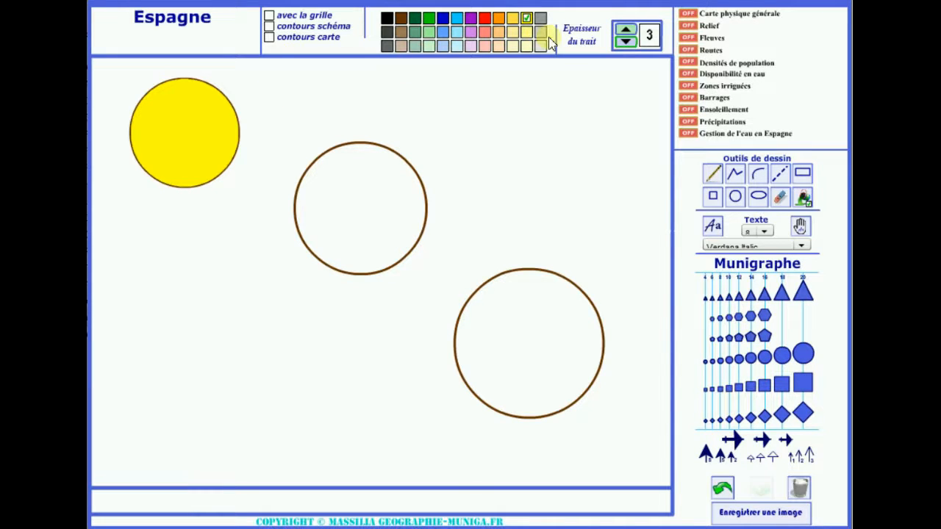
click(527, 33)
click(360, 206)
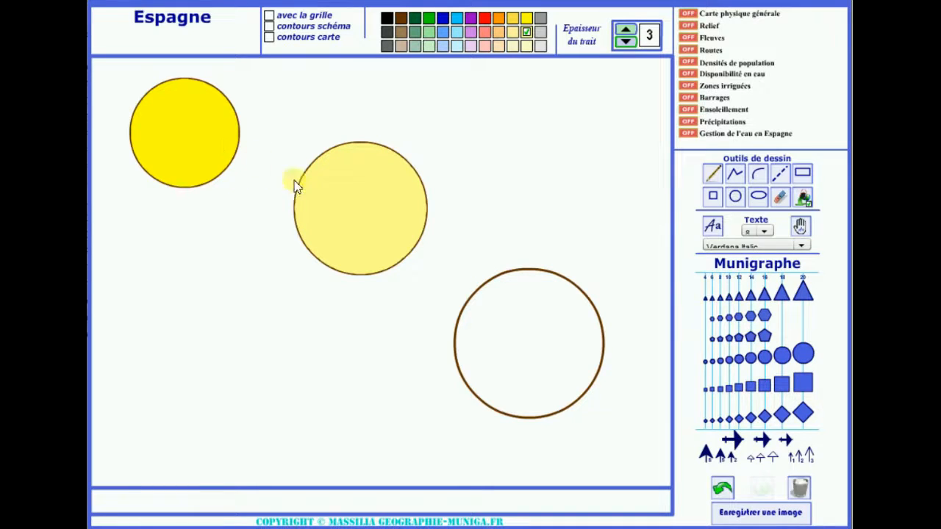
click(527, 47)
click(527, 330)
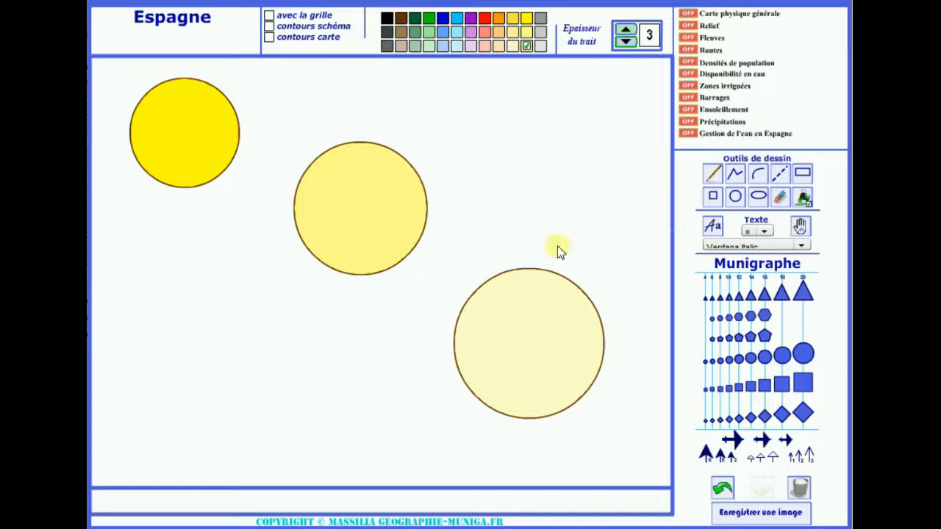
Clear the canvas and display the grid together with the schematic outline of Spain
click(800, 488)
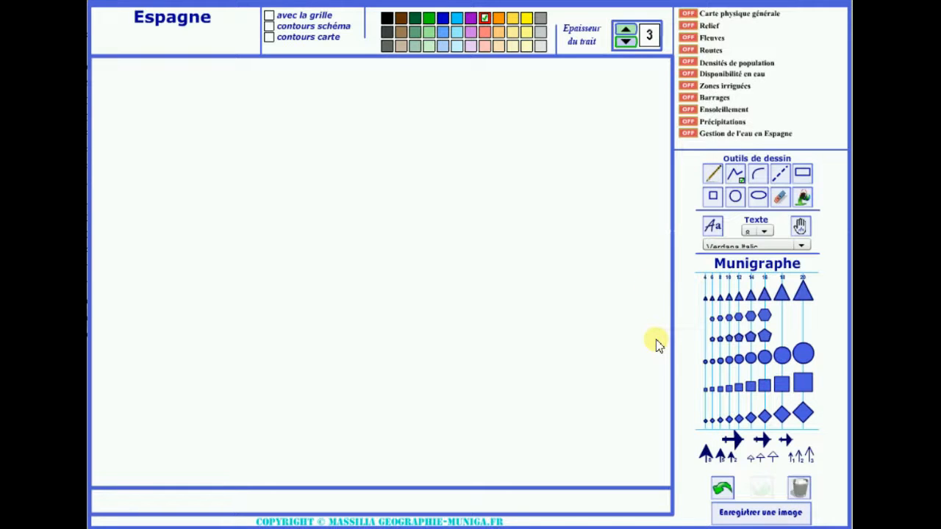
click(269, 18)
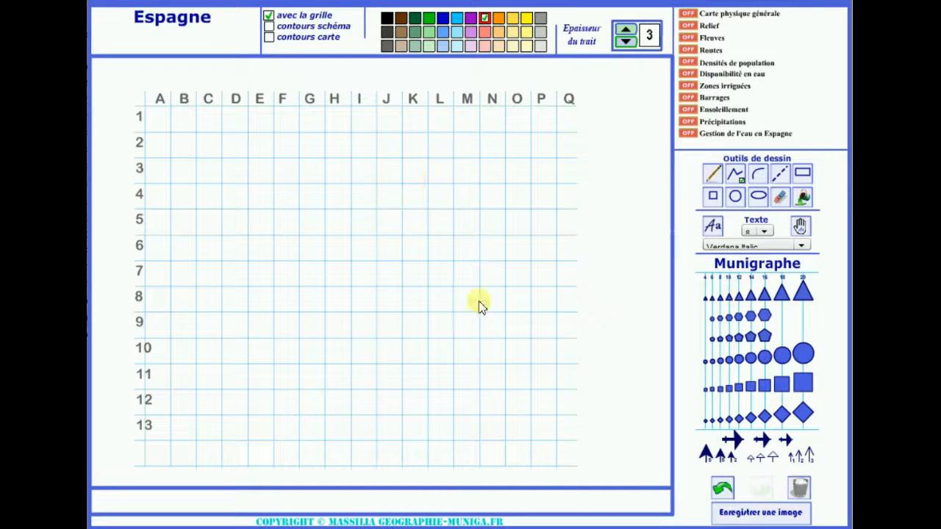
click(269, 28)
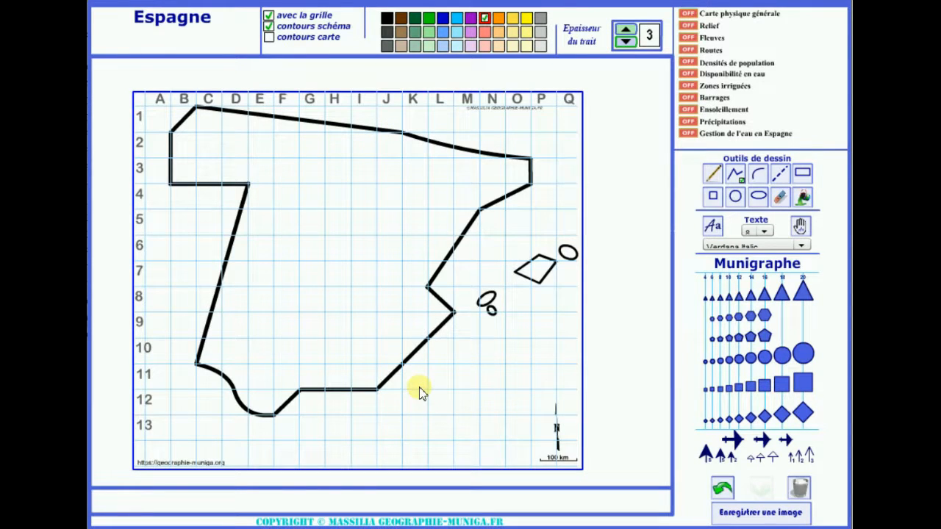
Fill the schematic mainland of Spain with red and clear the drawing again
click(803, 201)
click(360, 230)
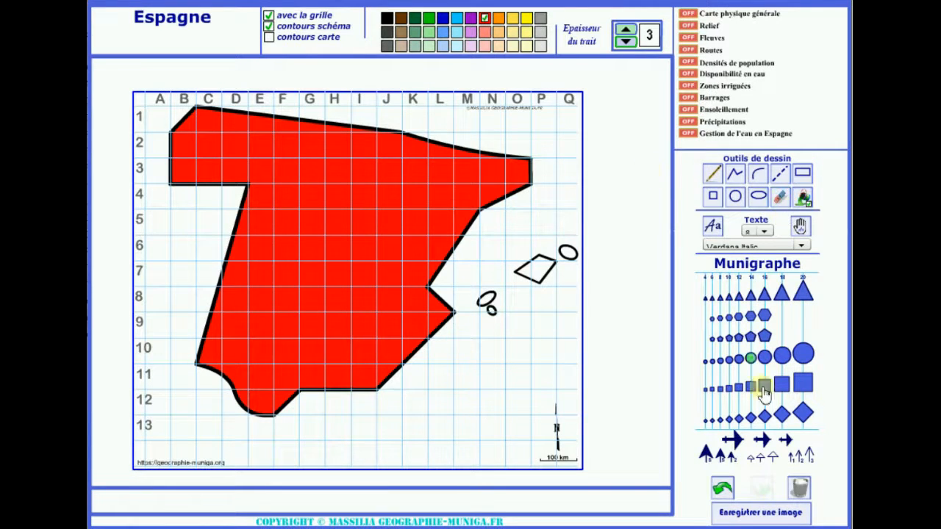
click(801, 495)
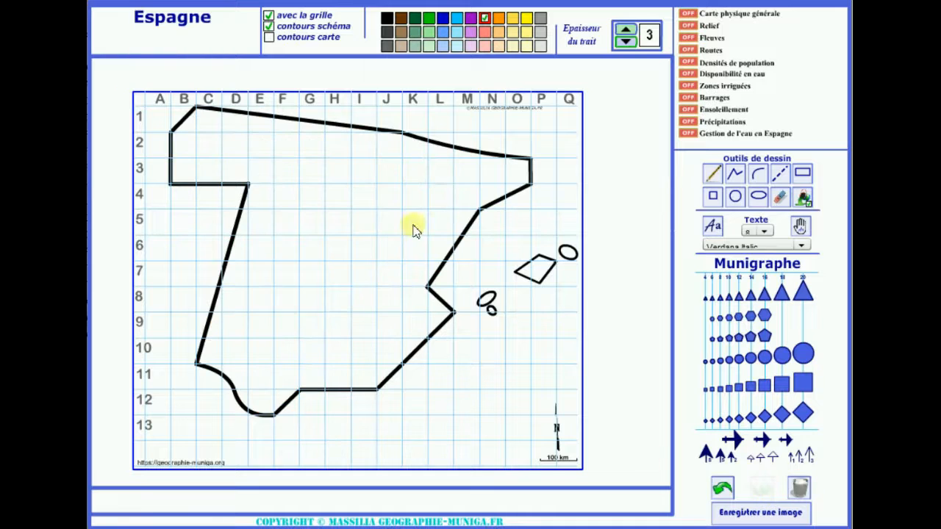
Draw a straight red line across the schematic mainland, from the top of column F down to column M near row 12
click(739, 179)
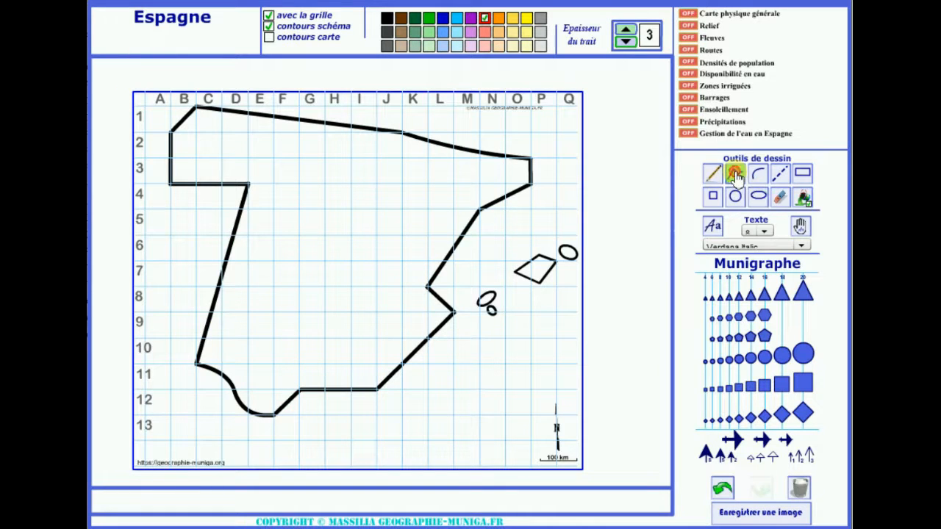
click(288, 100)
double_click(462, 390)
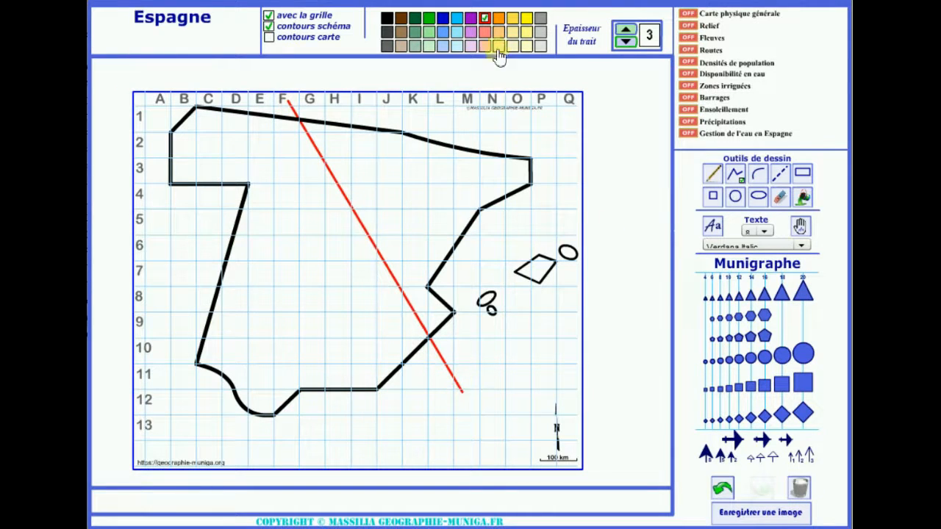
Fill the part of the mainland east of the red line and the diamond-shaped island with green
click(429, 18)
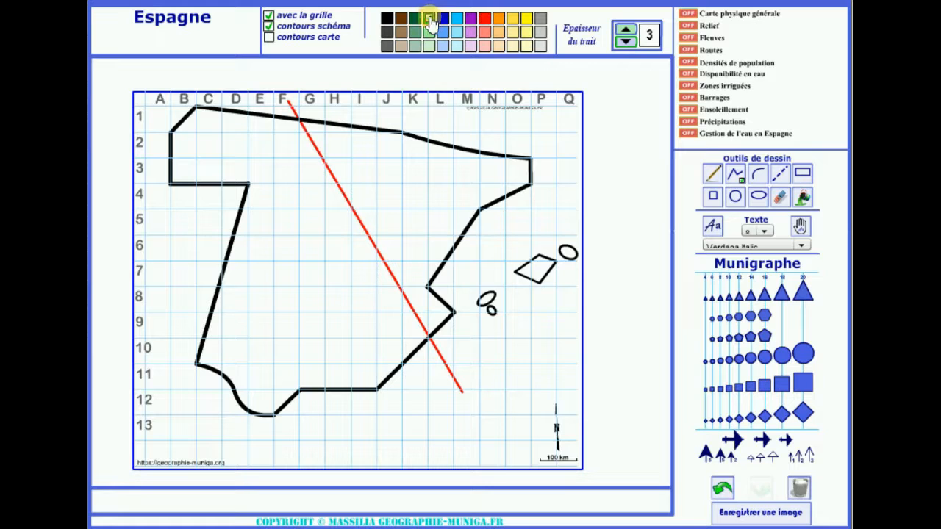
click(802, 196)
click(392, 172)
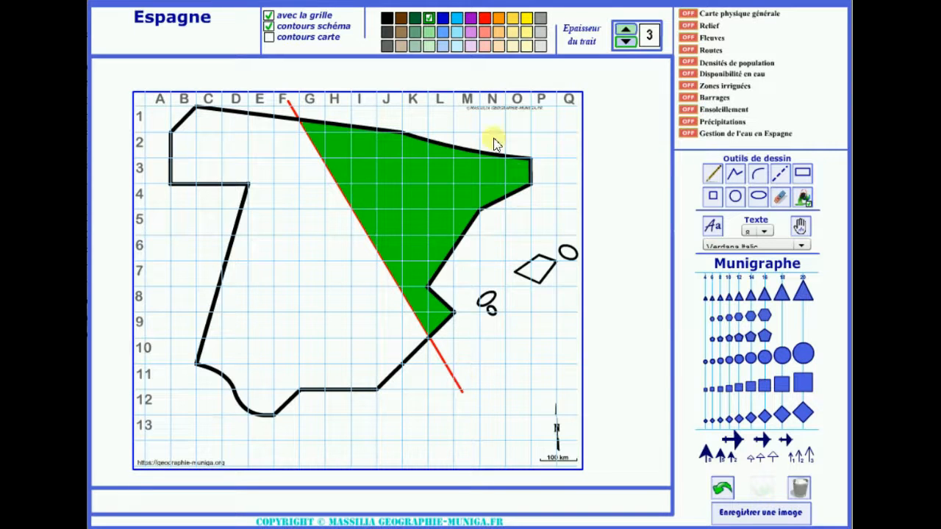
click(542, 274)
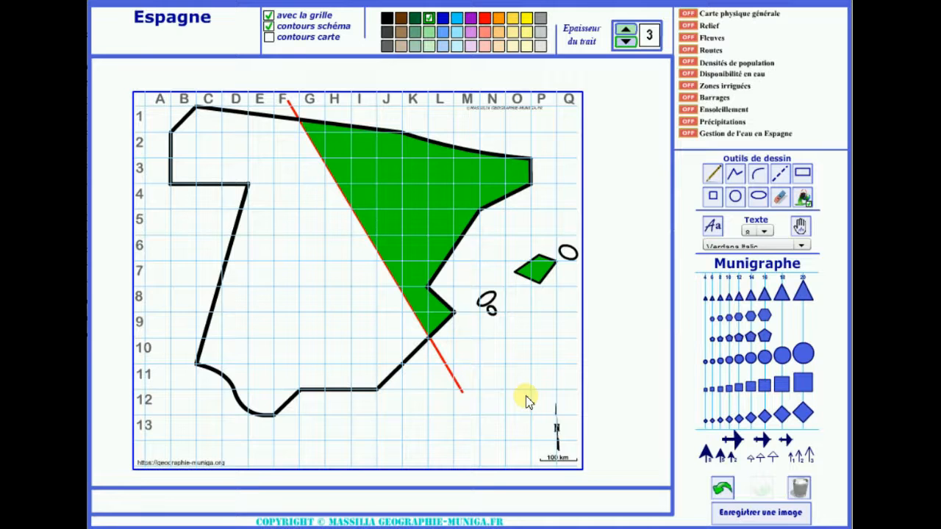
Clear the drawing and replace the schematic outline with the real map contours, comparing both outlines overlaid
click(799, 488)
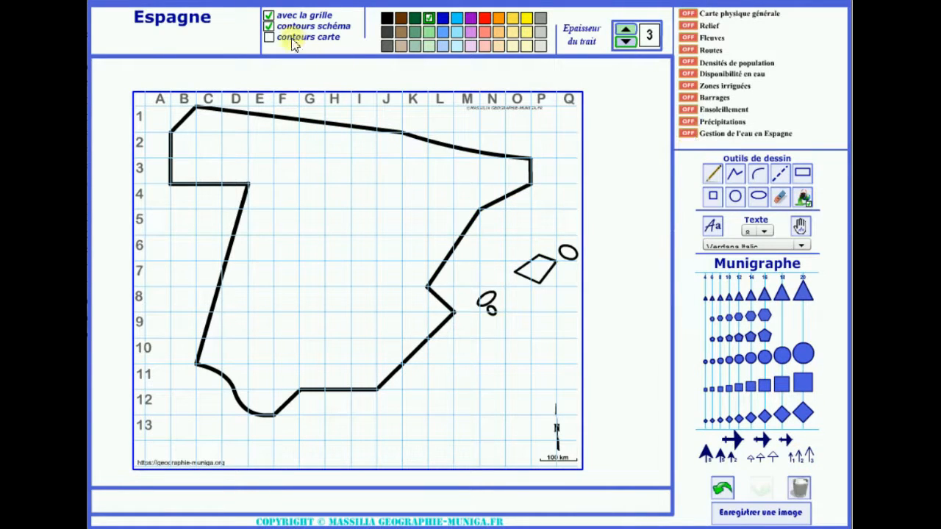
click(268, 26)
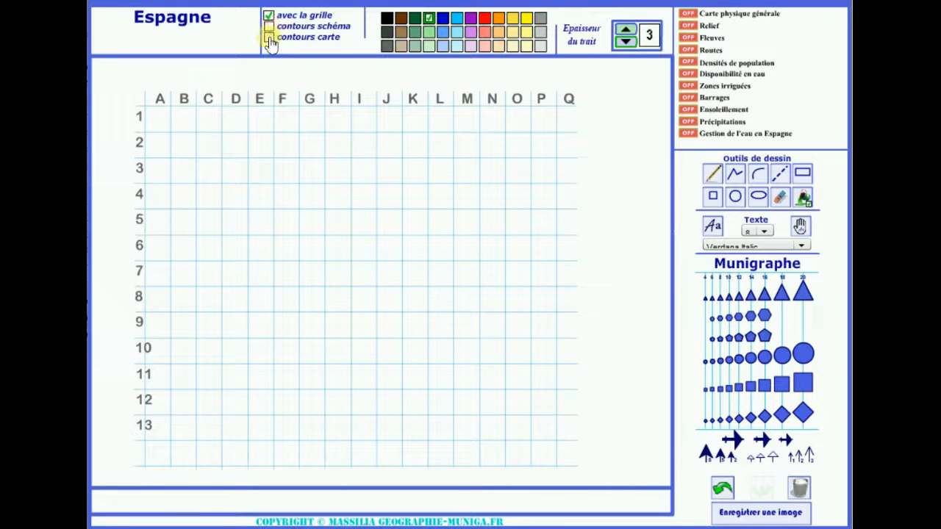
click(269, 37)
click(269, 27)
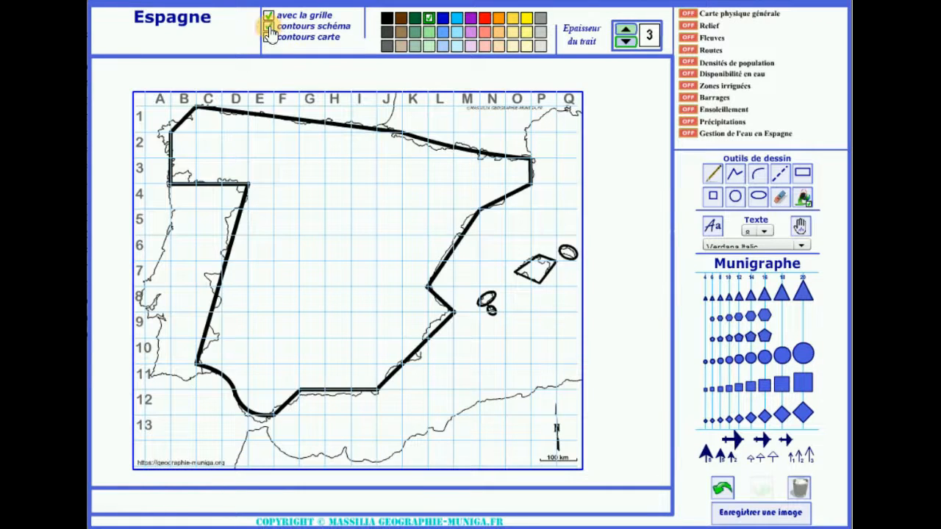
click(269, 27)
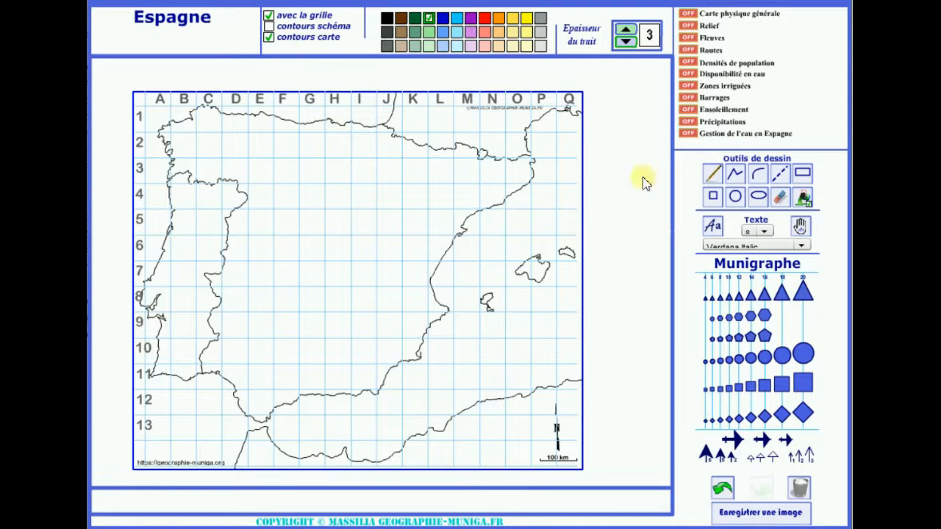
Fill mainland Spain on the real map contours with green and clear the fill
click(314, 222)
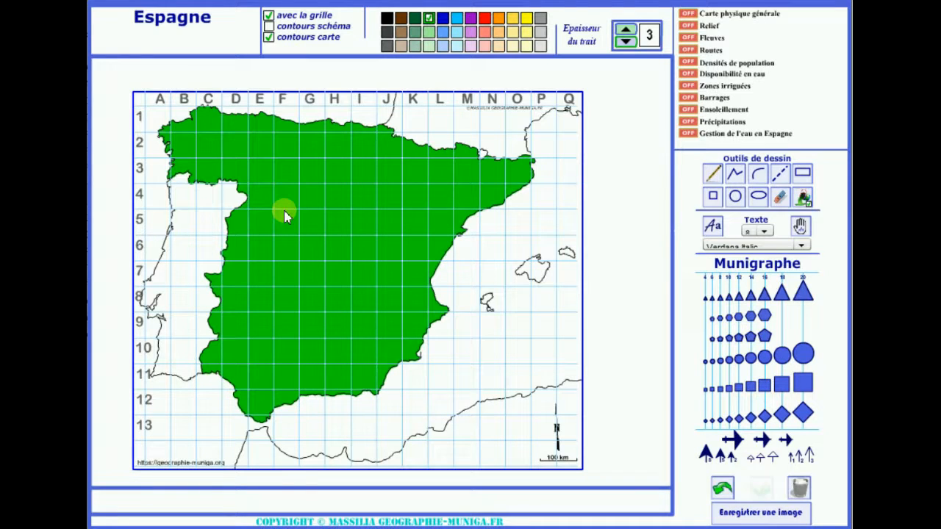
click(800, 489)
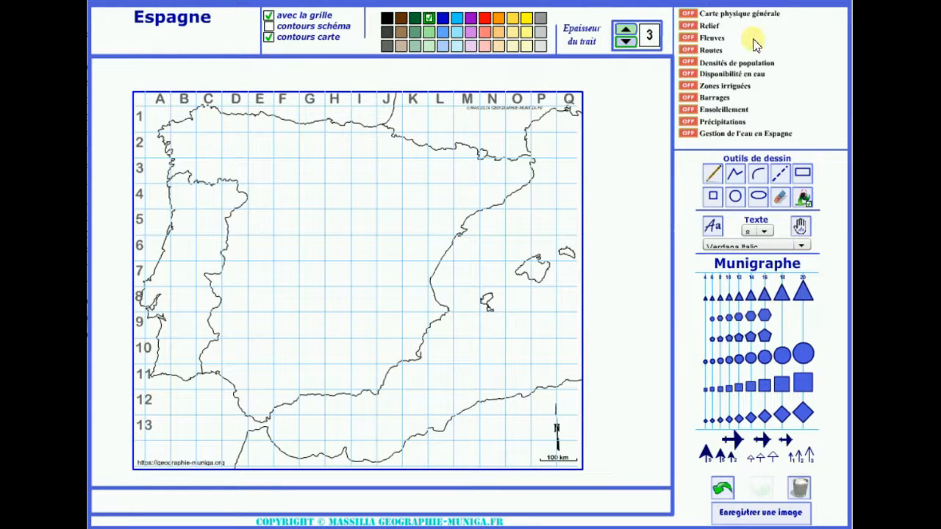
Show the relief layer and draw a closed freehand brown outline around the Pyrenees, from column J to column O
click(687, 26)
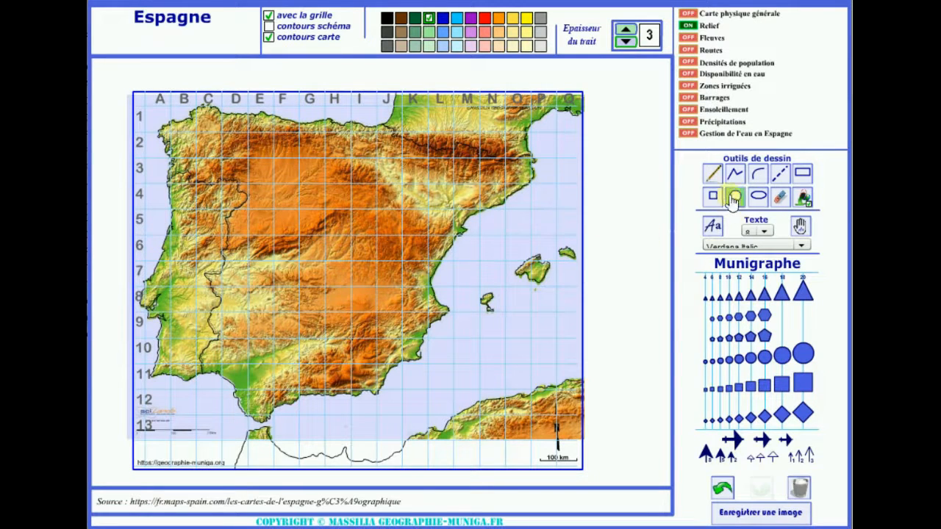
click(714, 177)
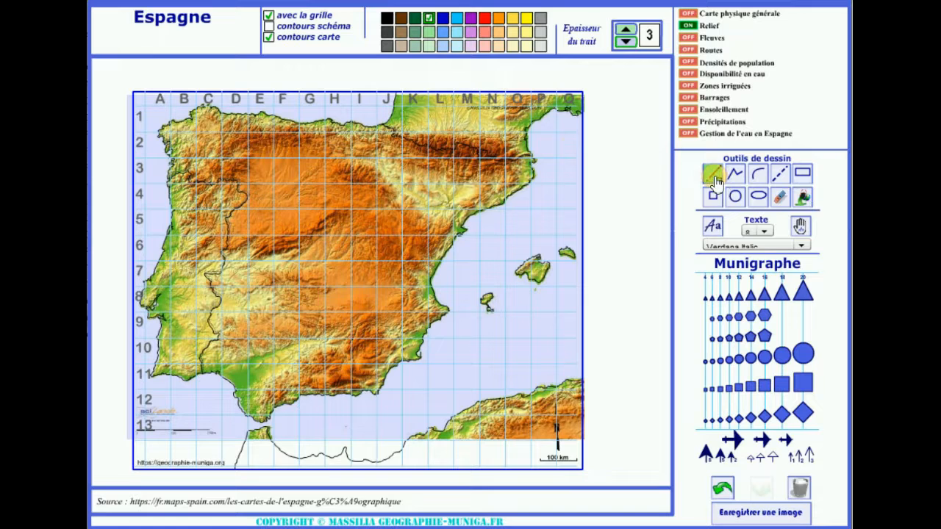
click(401, 20)
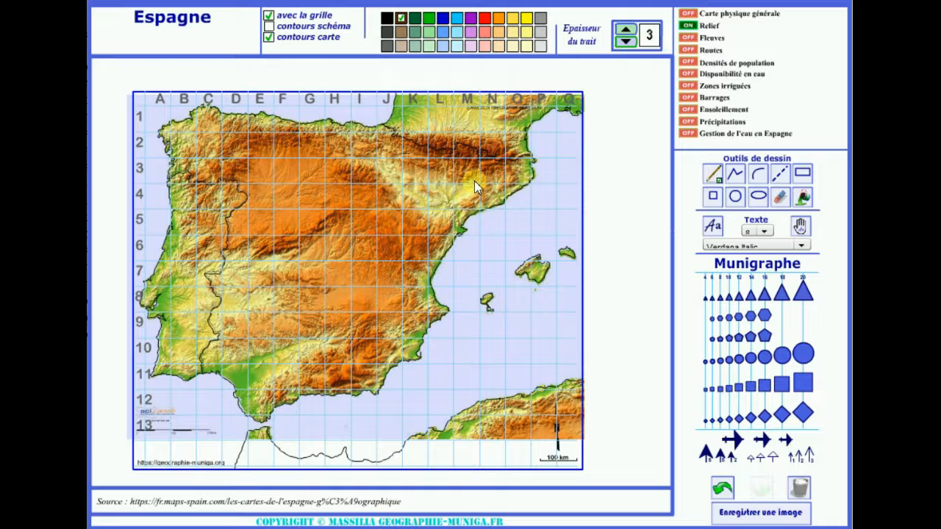
mouse_move(525, 138)
mouse_down()
mouse_move(399, 123)
mouse_move(386, 152)
mouse_move(437, 174)
mouse_move(513, 183)
mouse_move(527, 135)
mouse_up()
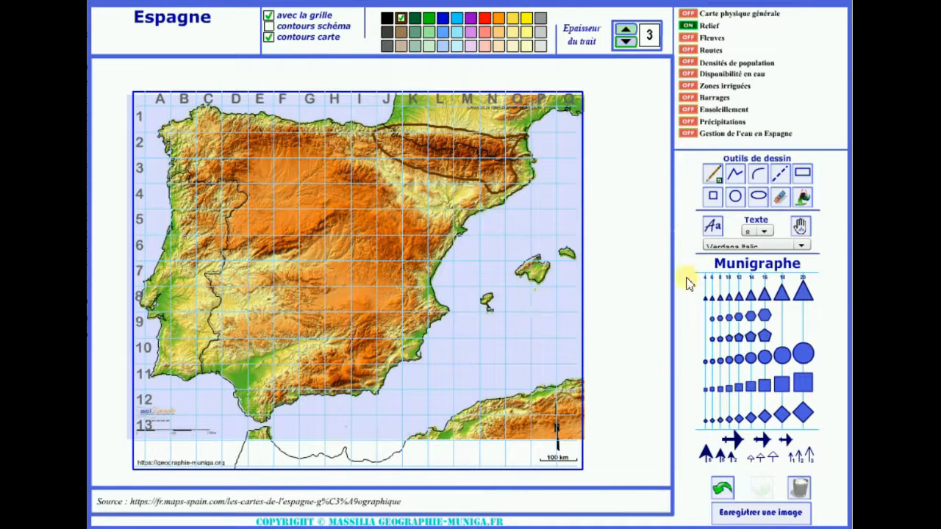
Fill the outlined Pyrenees area with brown on both sides of the border line
click(803, 197)
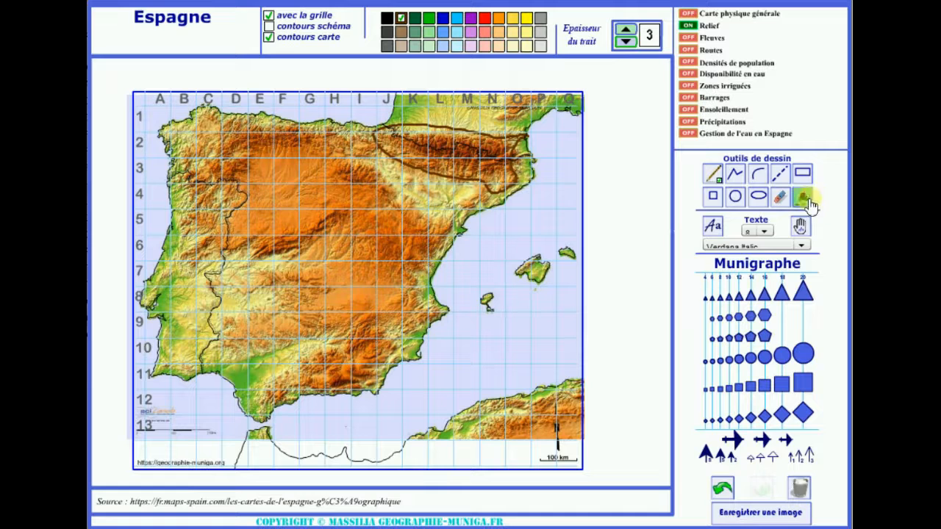
click(462, 150)
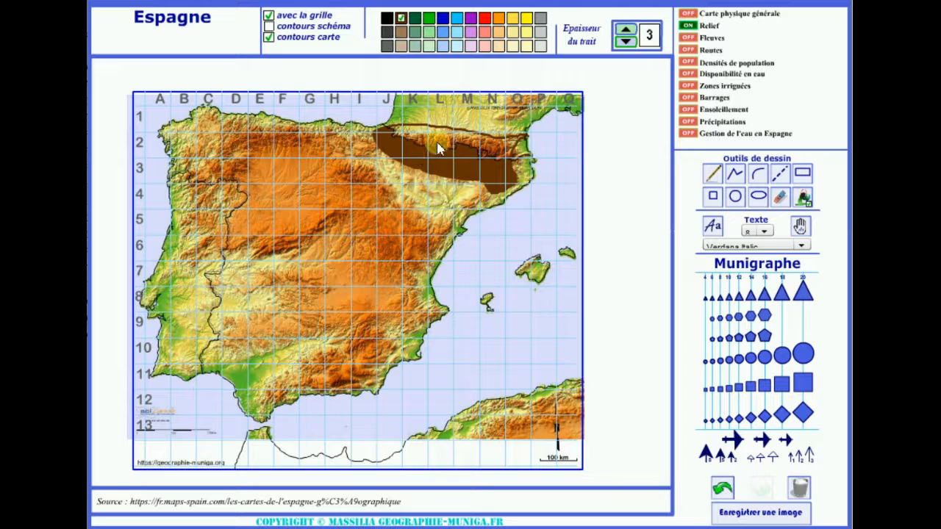
click(438, 140)
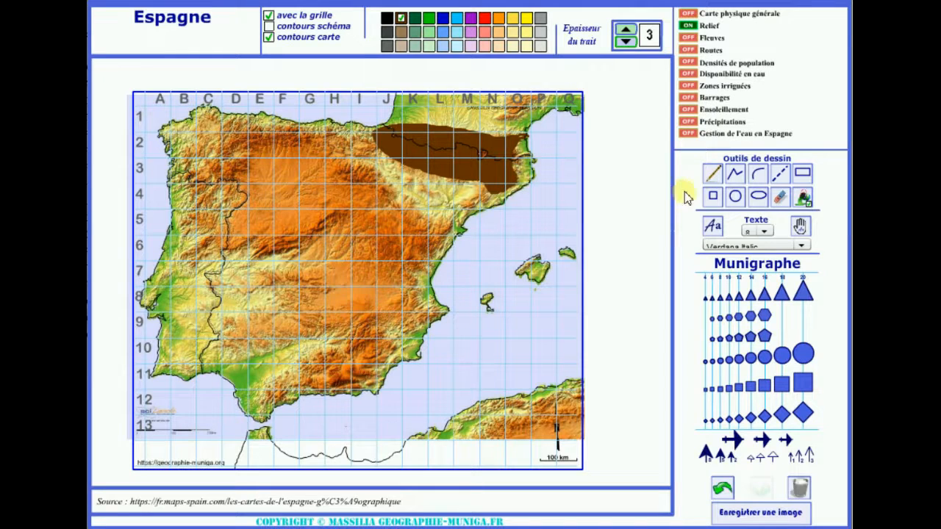
Hide the relief layer and the grid, keeping the brown Pyrenees shape on the real map contours
click(690, 26)
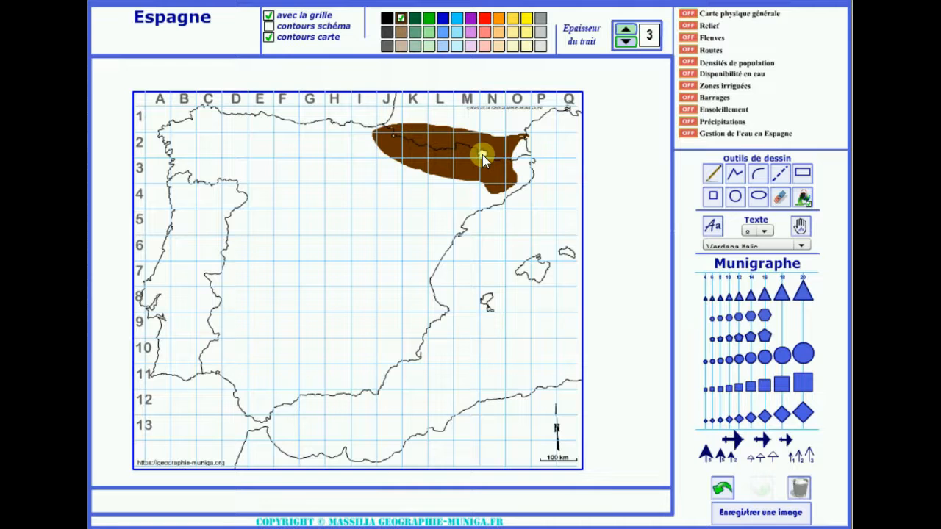
click(269, 15)
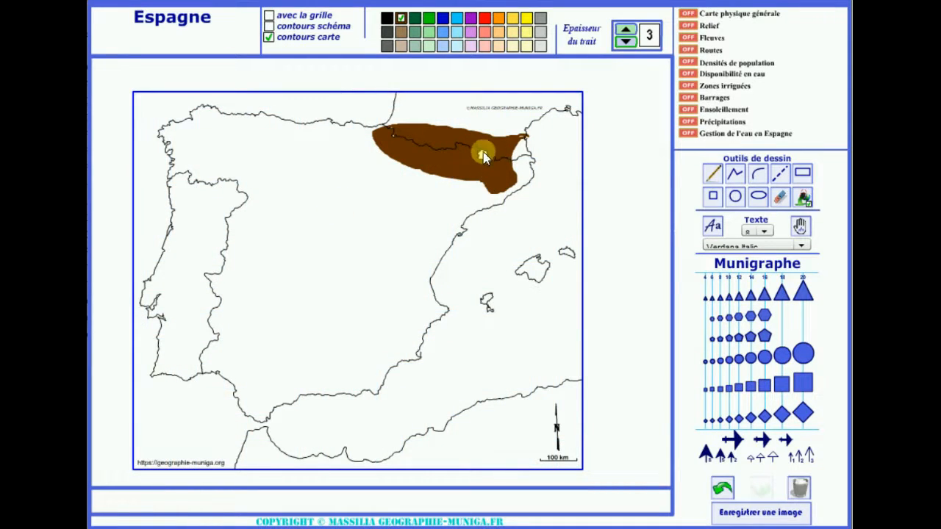
click(482, 155)
Display the irrigated zones layer (Zones irriguées) and replace the real map contours with the schematic outline
click(689, 86)
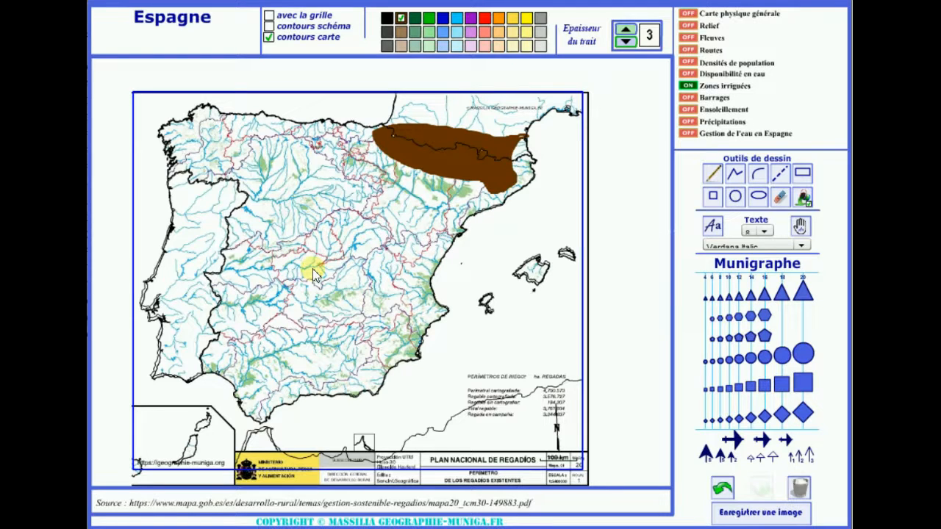
click(269, 36)
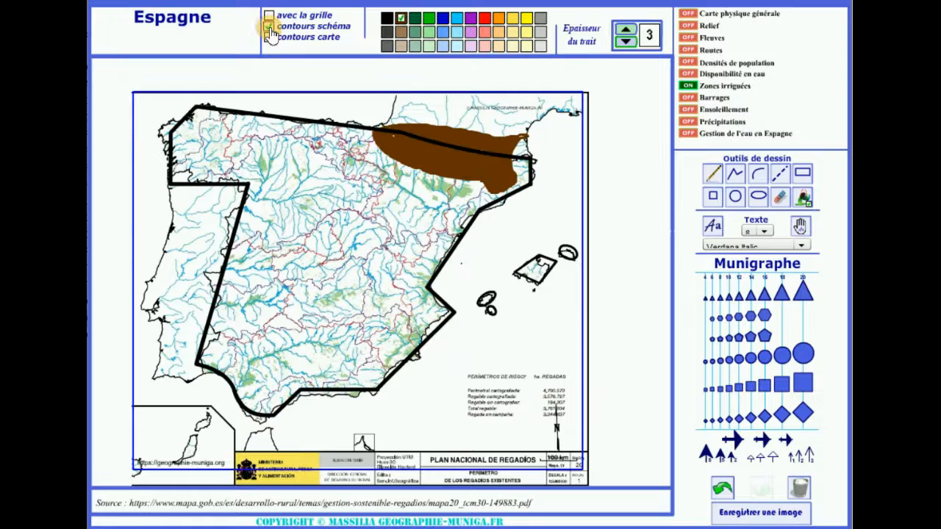